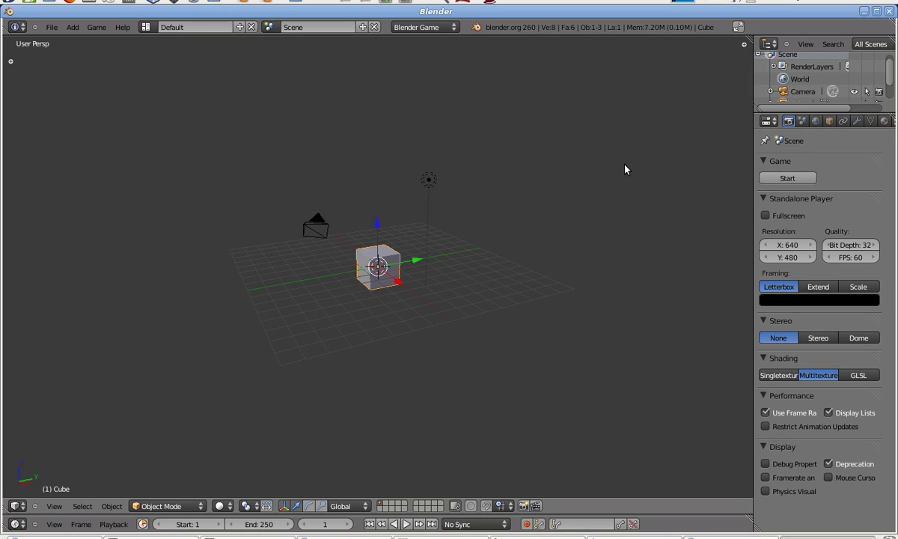
Select the Blender Game engine and raise the default cube along the Z axis to sit above the grid
click(404, 28)
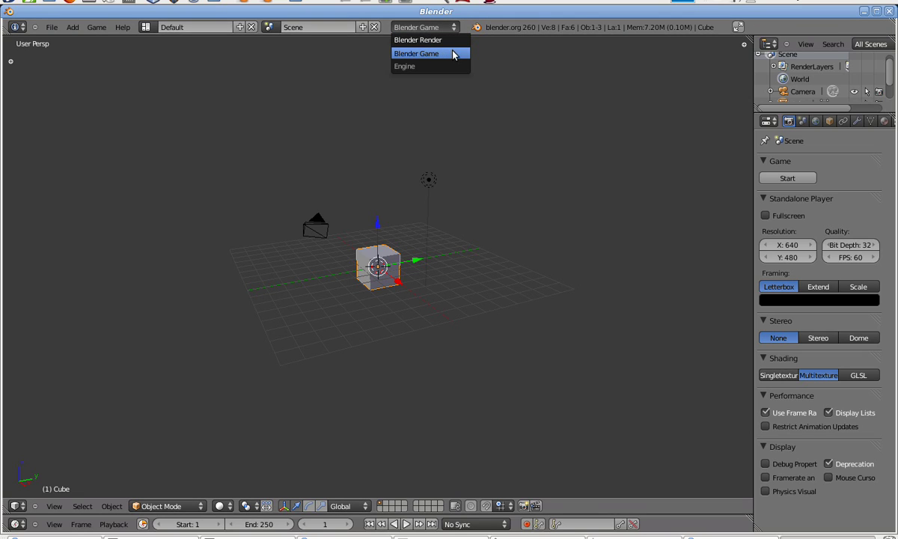
click(452, 54)
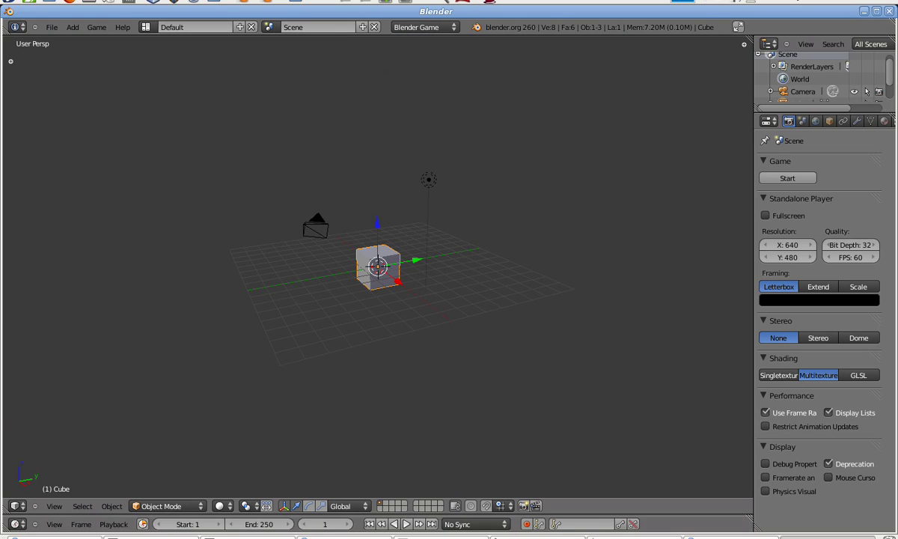
middle_drag(475, 259, 418, 240)
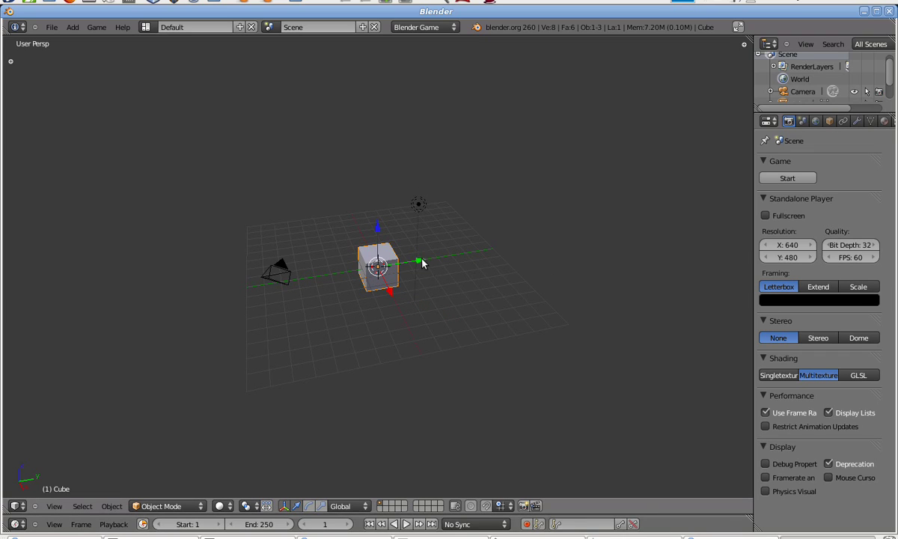
key(g)
key(z)
click(264, 146)
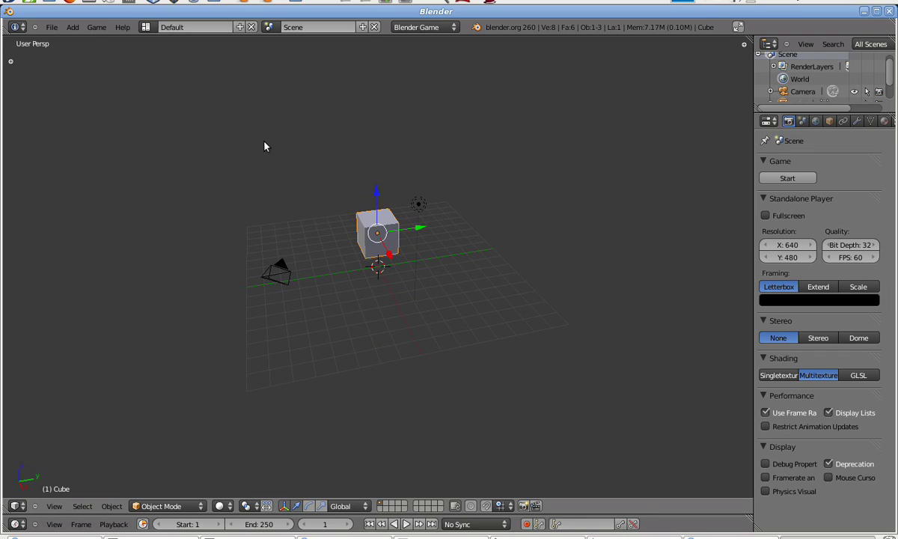
Add a plane beneath the cube and scale it up to extend past the grid edges as a ground surface
click(72, 27)
mouse_move(82, 39)
click(157, 40)
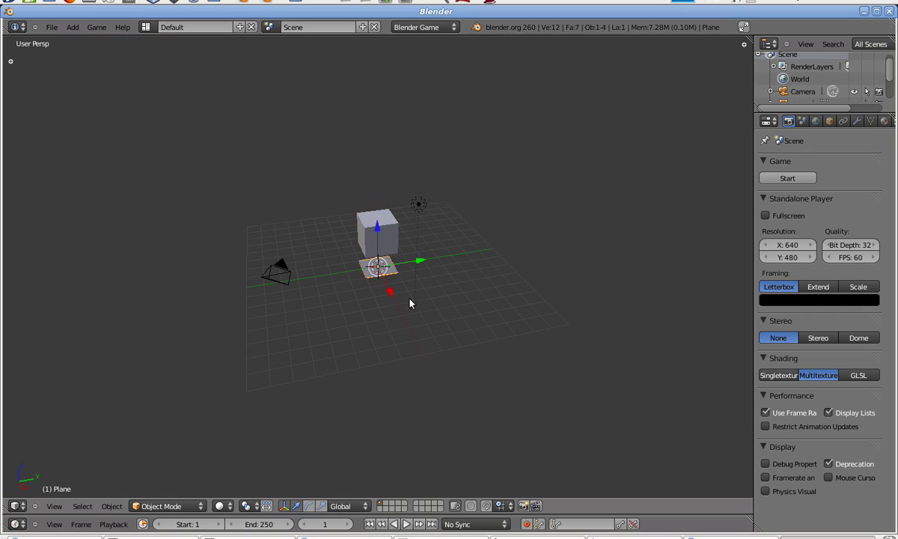
key(s)
click(715, 449)
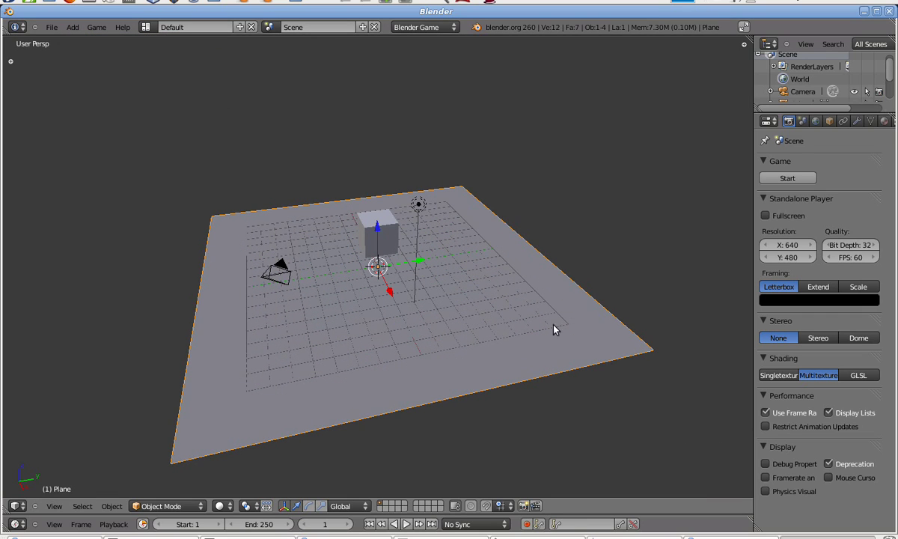
Set the cube's physics type to Dynamic
right_click(389, 226)
middle_drag(389, 226, 499, 195)
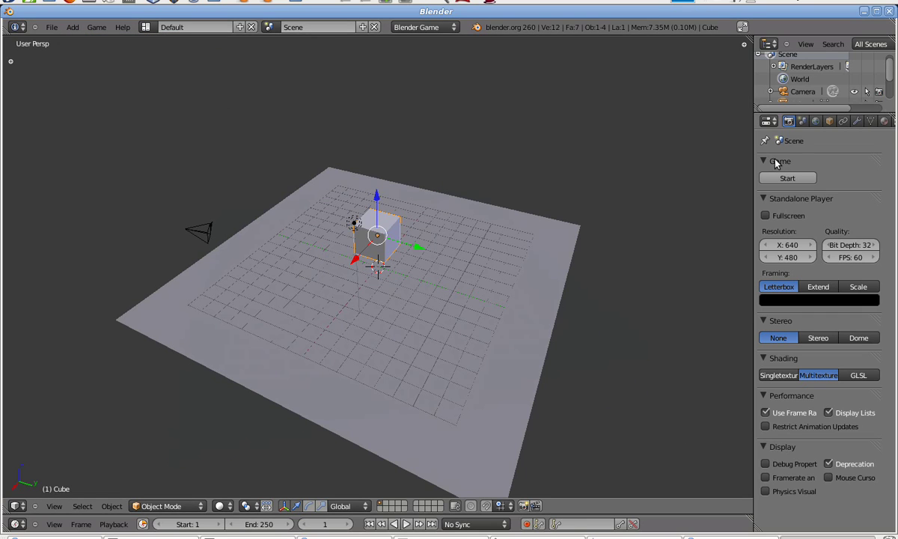
drag(753, 159, 713, 160)
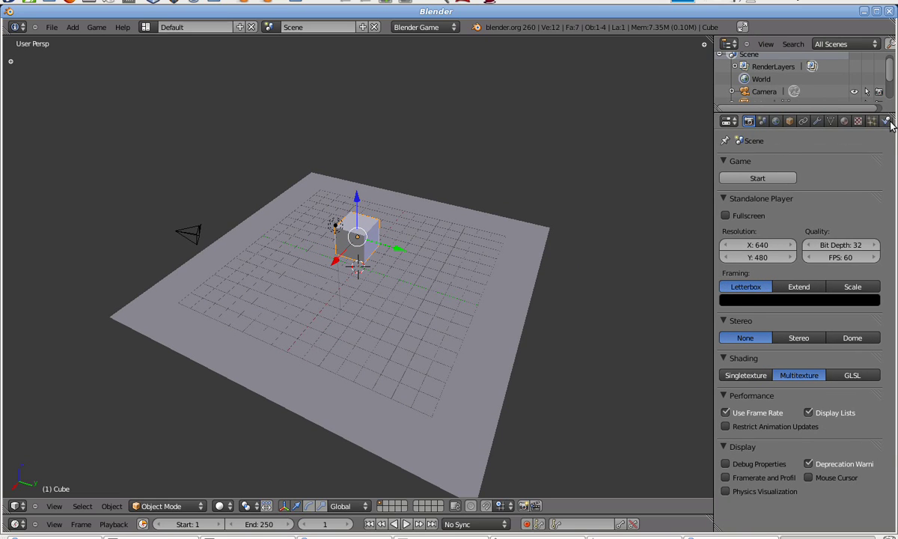
click(887, 121)
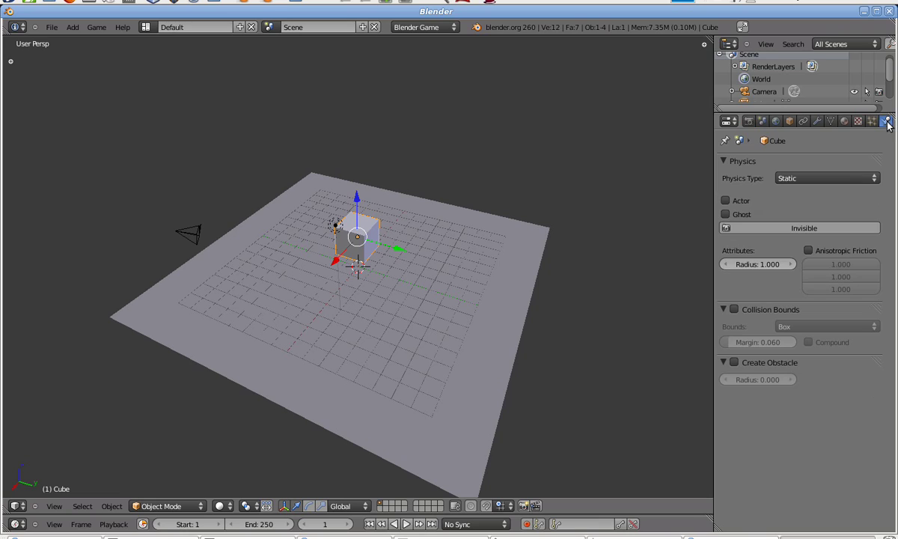
click(793, 184)
click(808, 131)
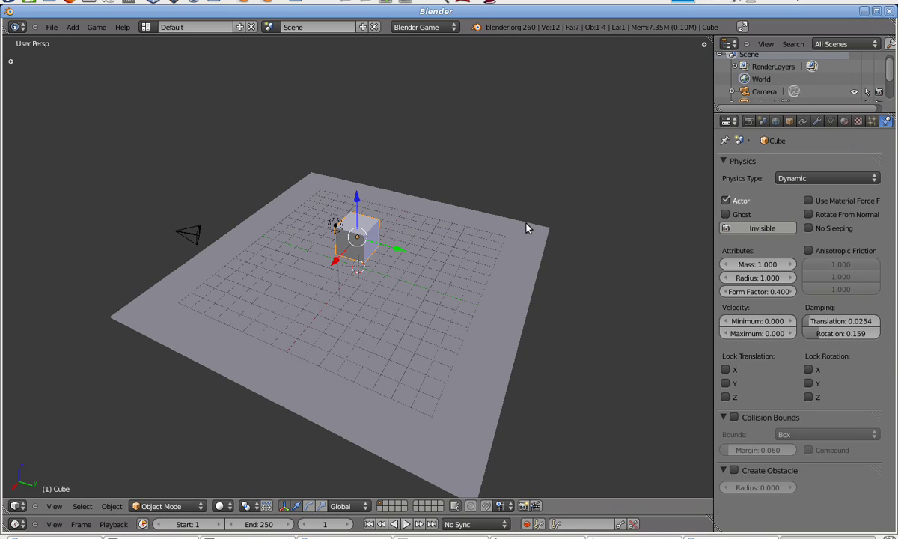
Run the game to test the cube falling onto the plane, and stop it
key(p)
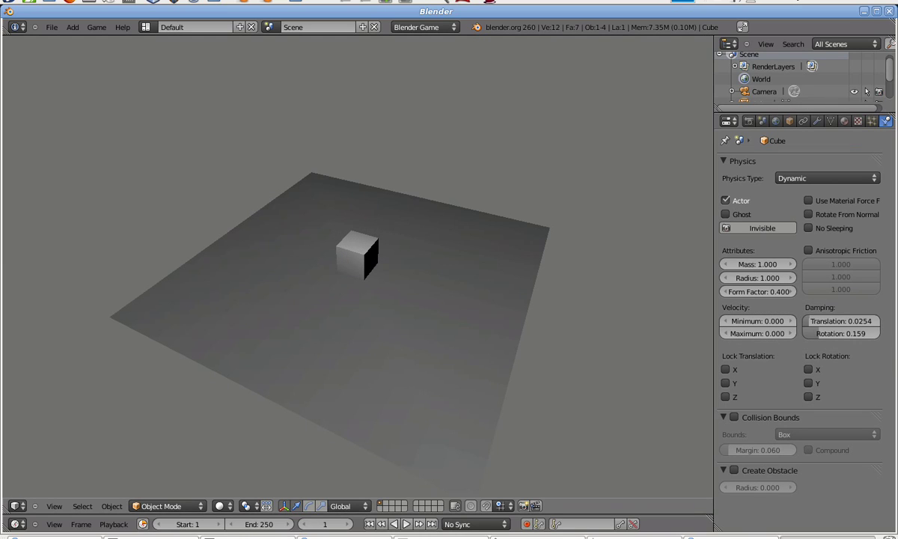
key(Escape)
middle_drag(376, 291, 374, 271)
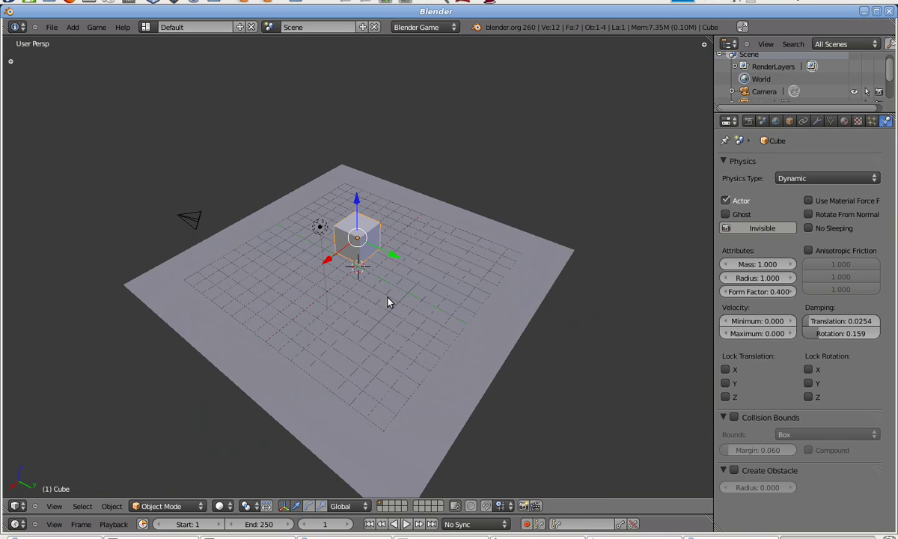
scroll(389, 301, up, 3)
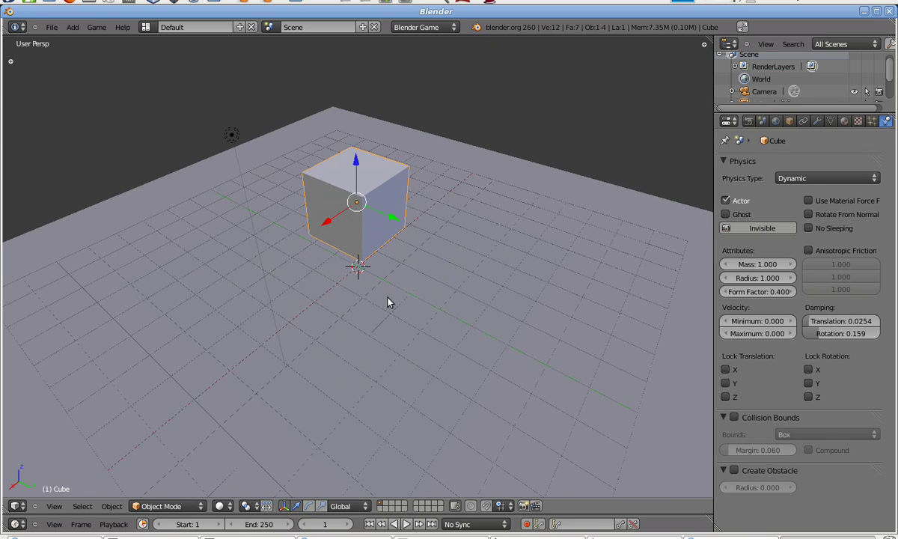
middle_drag(389, 300, 455, 254)
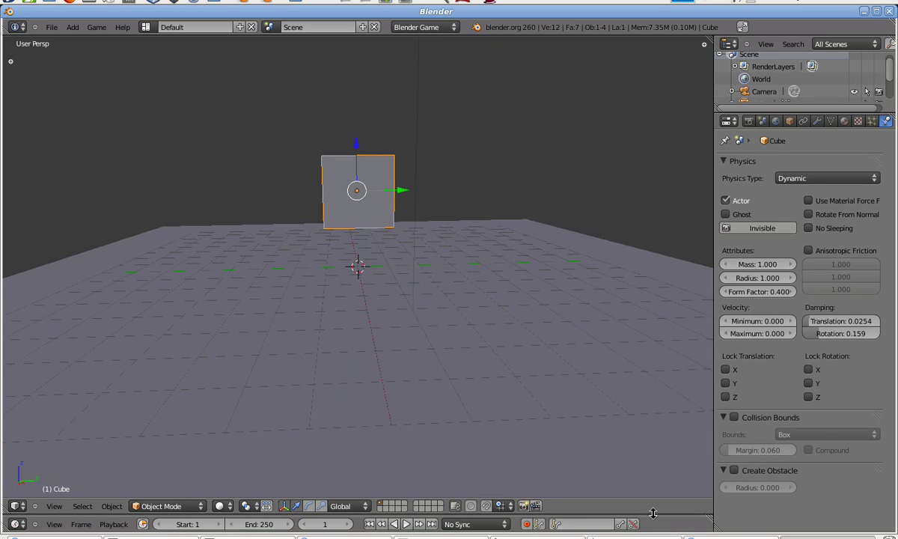
Change the timeline area to the Logic Editor and enlarge it to cover more than half of the window's height
drag(615, 514, 614, 447)
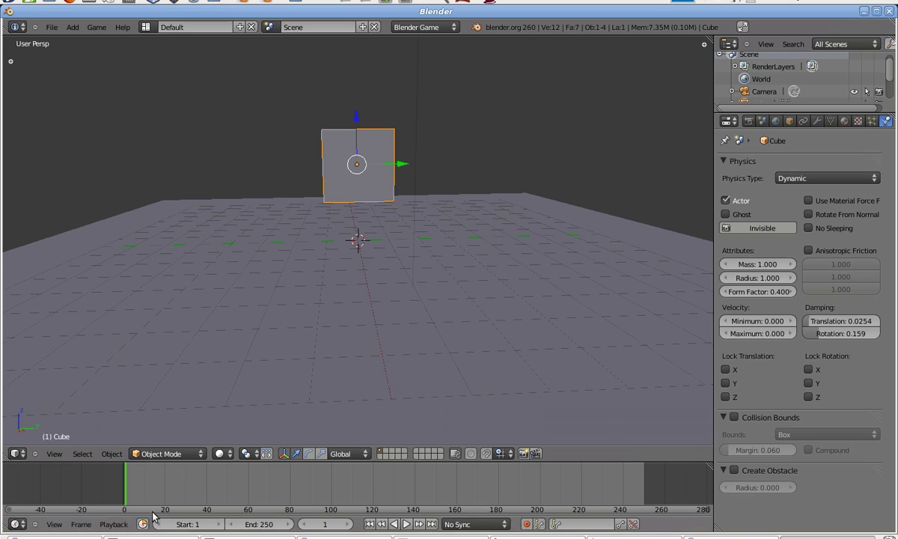
click(20, 527)
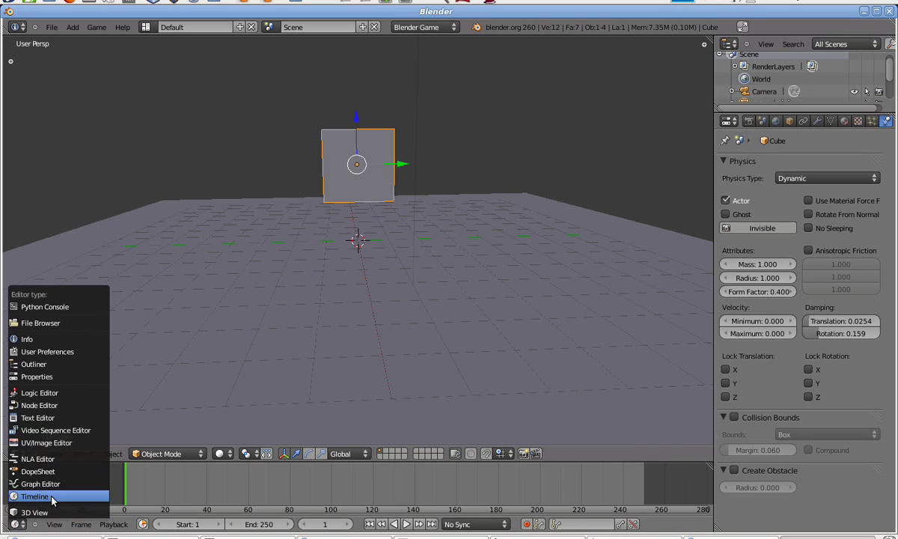
click(55, 392)
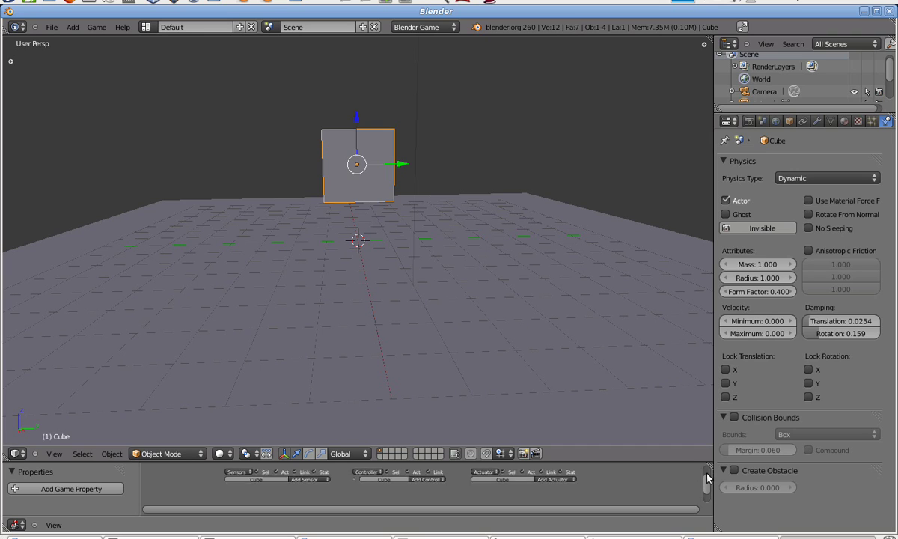
scroll(709, 474, up, 3)
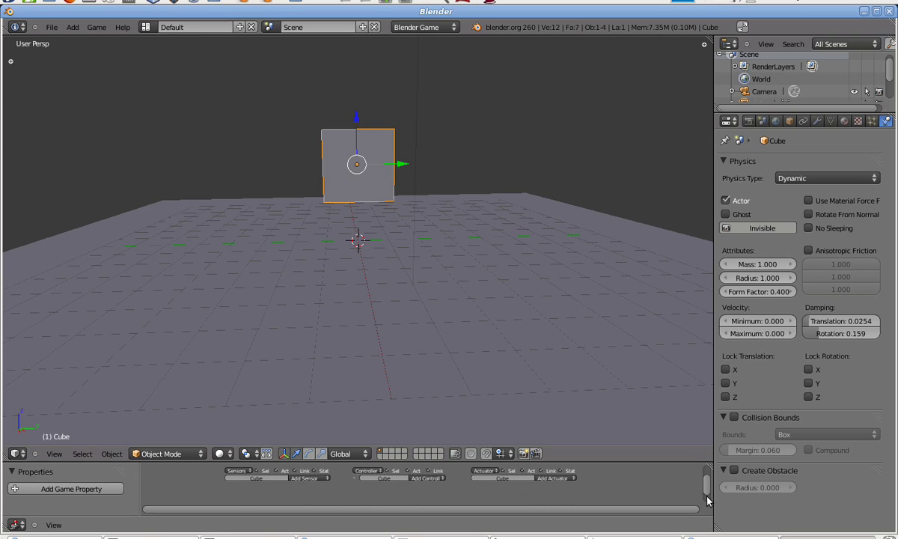
drag(670, 464, 670, 343)
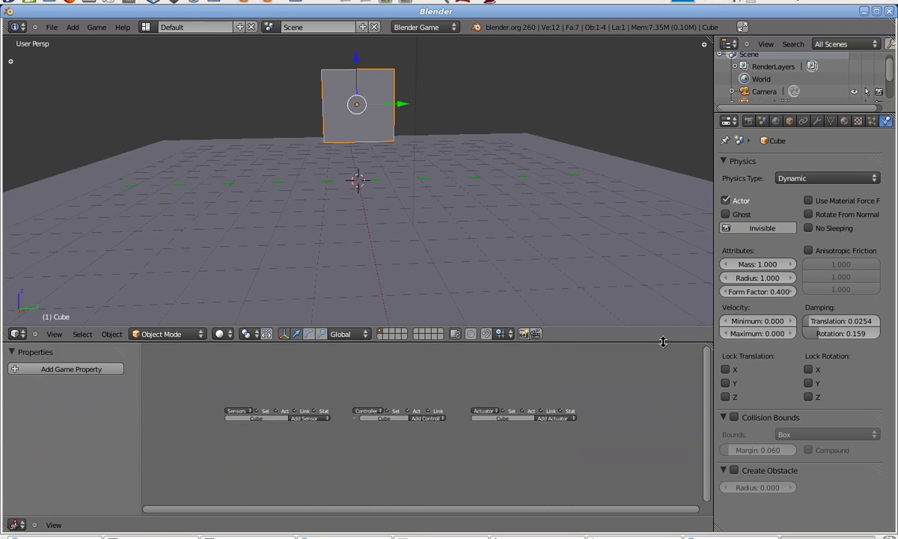
scroll(655, 420, down, 3)
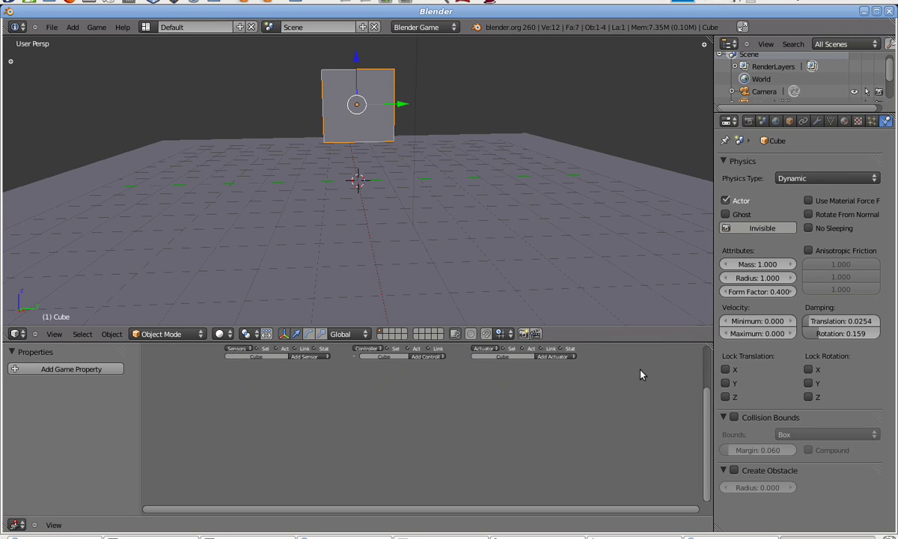
drag(647, 343, 647, 216)
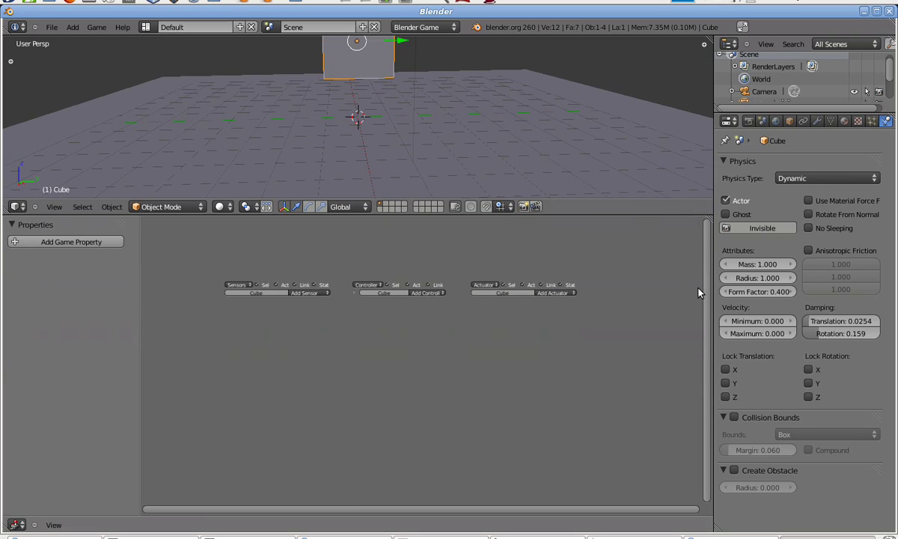
scroll(673, 336, down, 3)
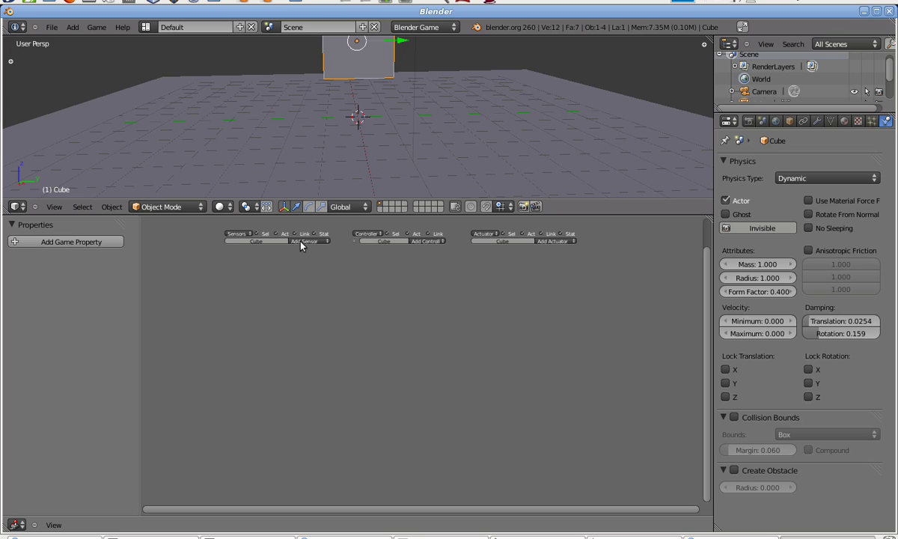
Add a Keyboard sensor to the cube and assign the W key to it
click(302, 242)
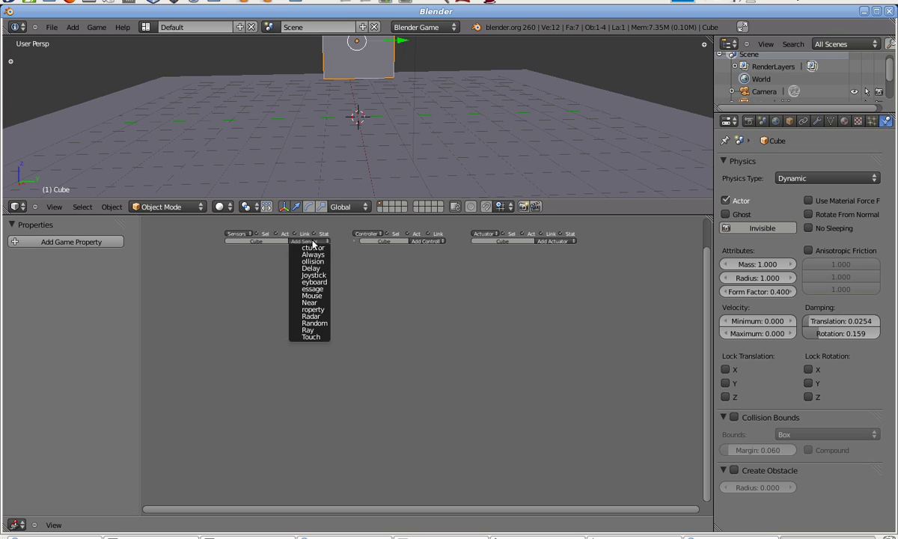
click(320, 283)
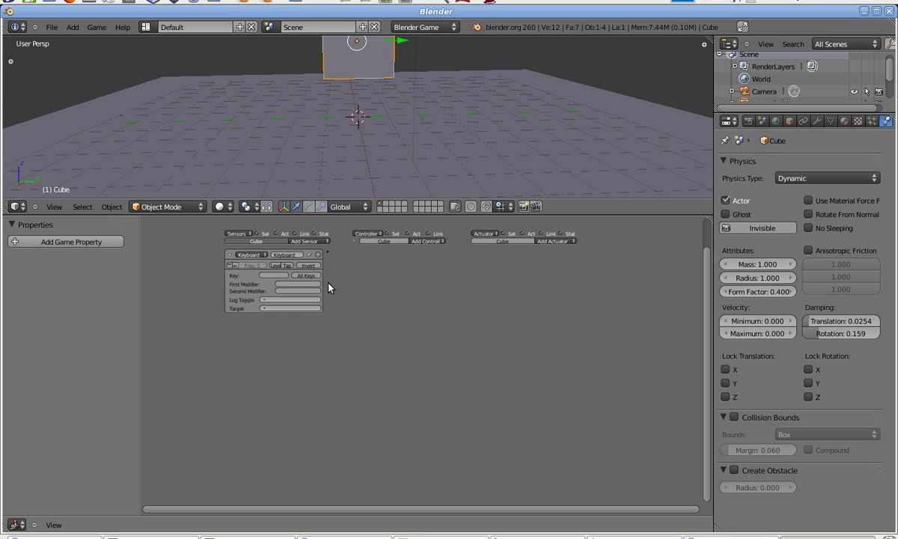
click(274, 275)
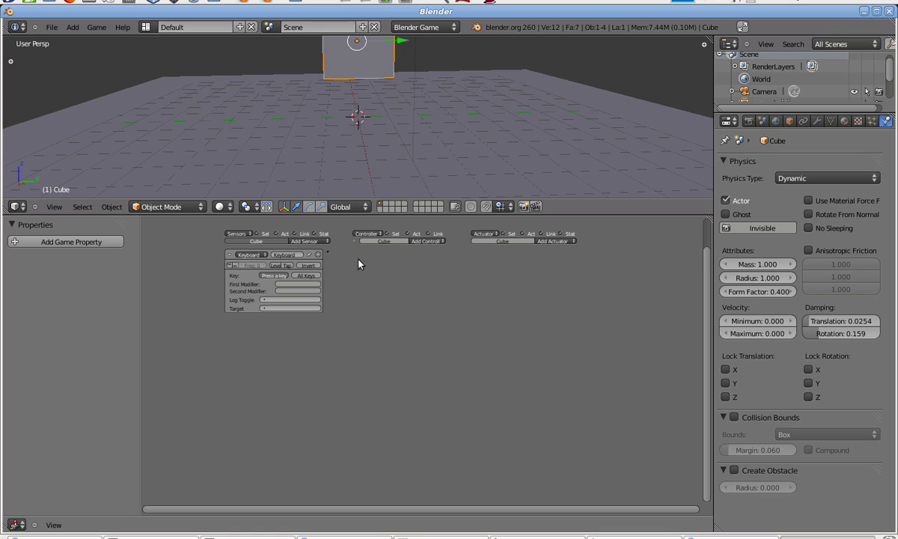
click(305, 241)
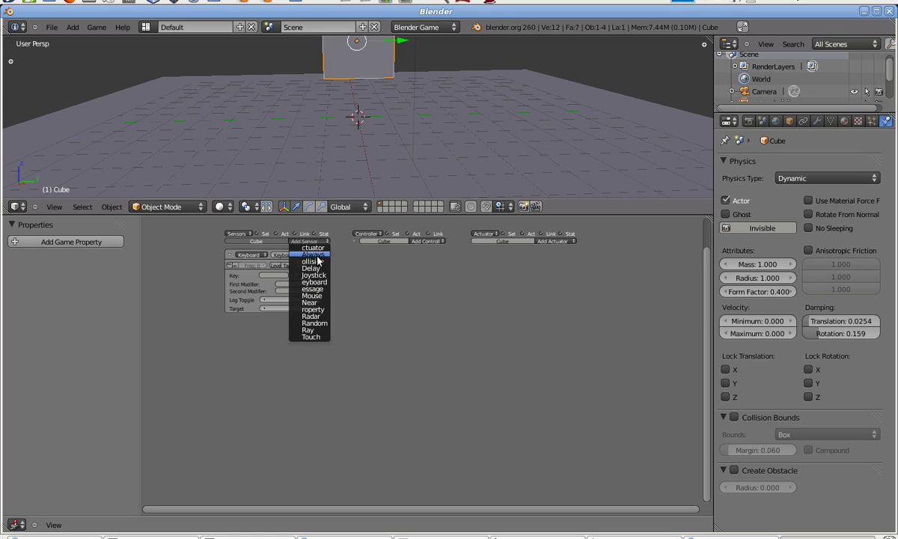
click(280, 275)
key(w)
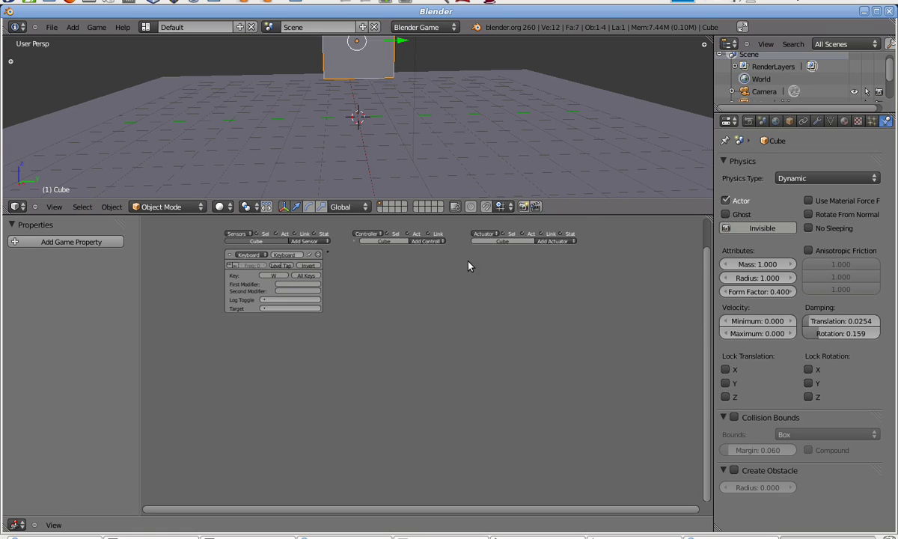
Add a Motion actuator to the cube and link the Keyboard sensor to it
click(556, 241)
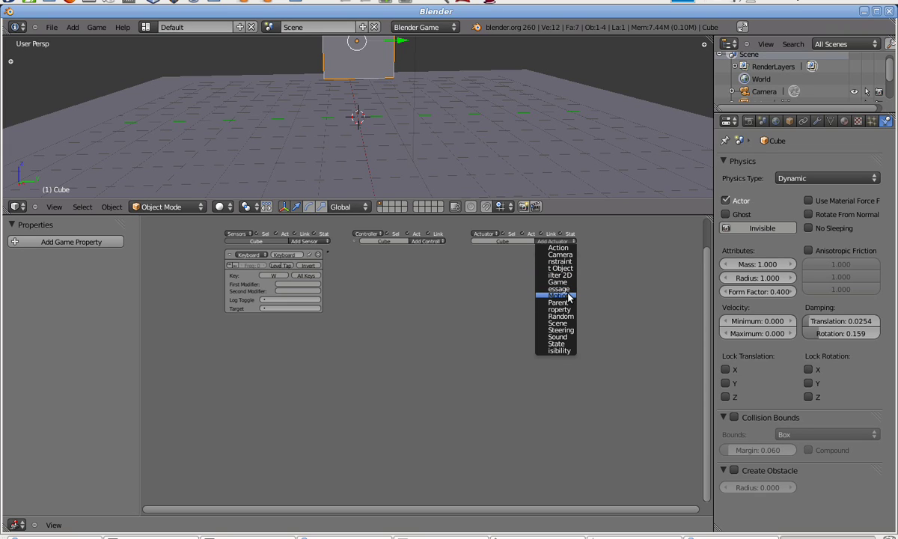
click(560, 295)
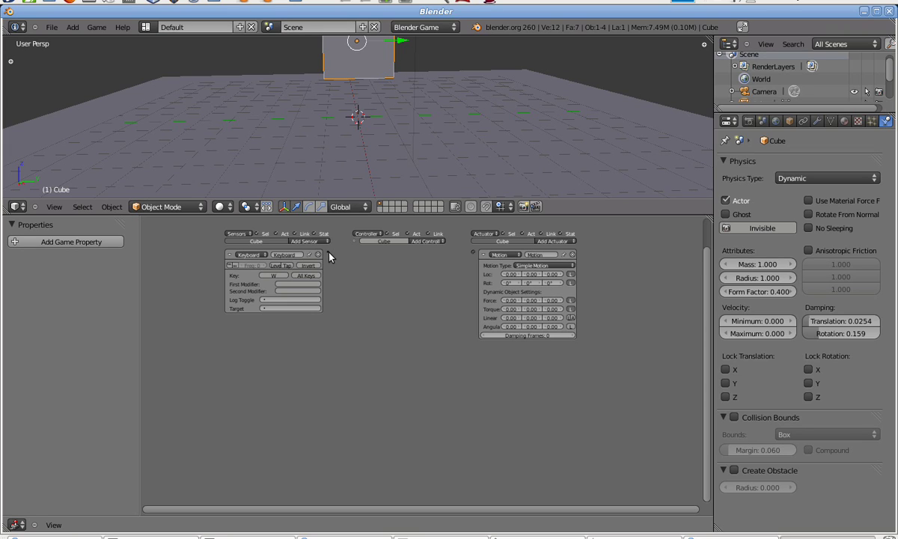
drag(327, 253, 473, 254)
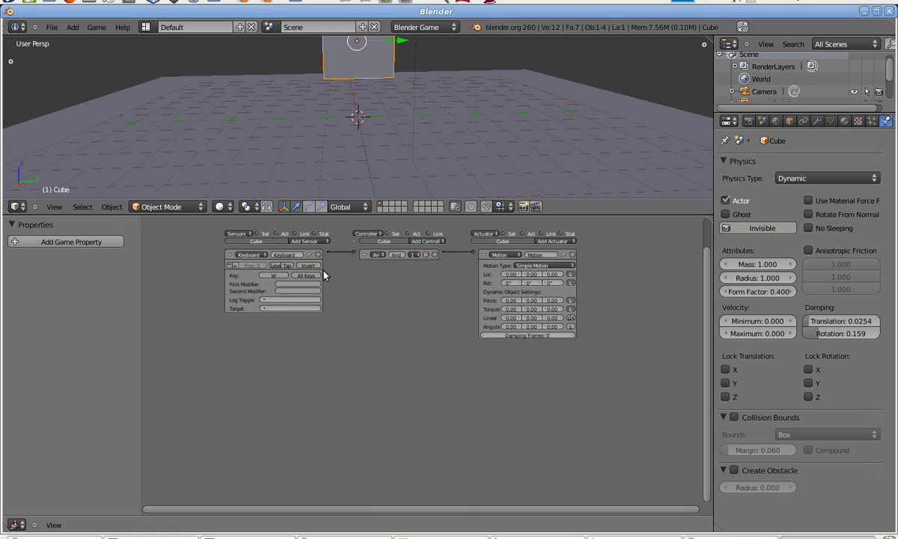
Set the Motion actuator's X location to -0.10 and test the cube's movement in a game run
click(520, 274)
middle_drag(470, 165, 455, 223)
scroll(451, 178, down, 1)
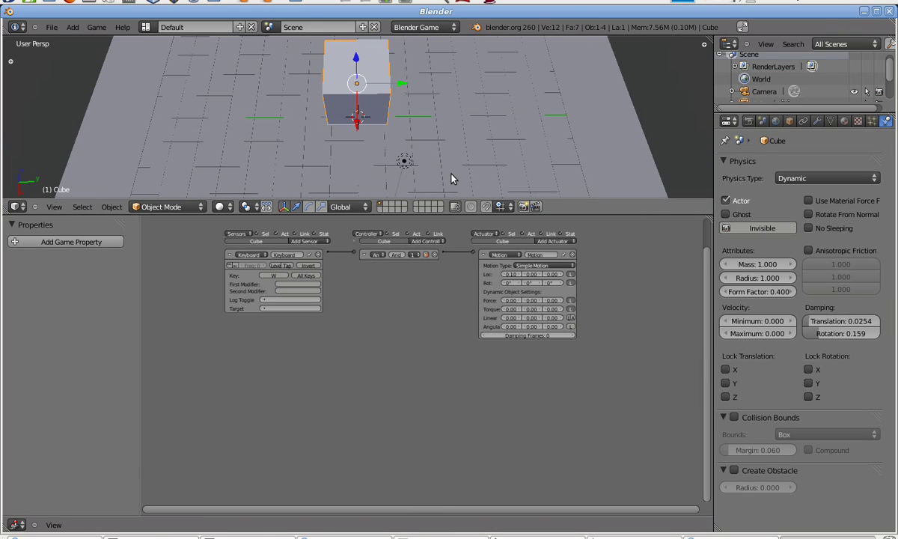
click(504, 275)
scroll(389, 124, down, 5)
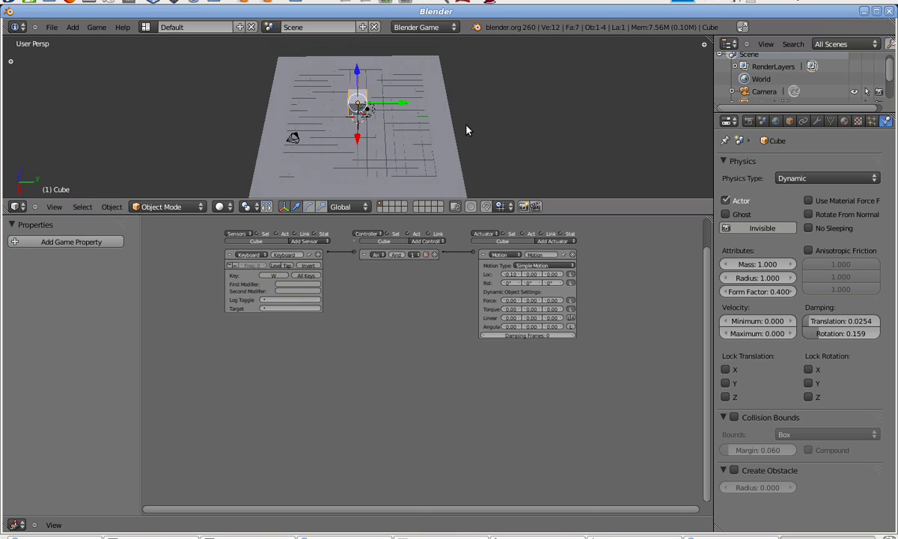
key(p)
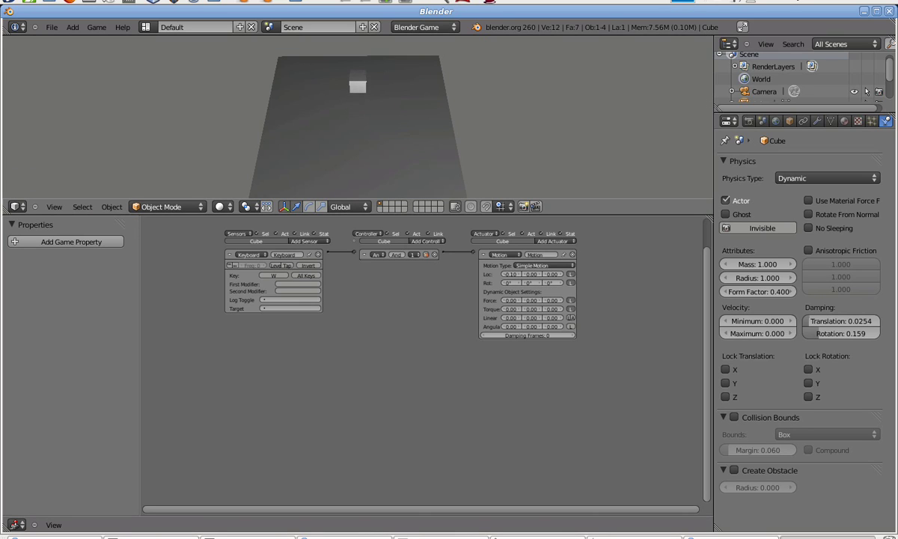
key(Escape)
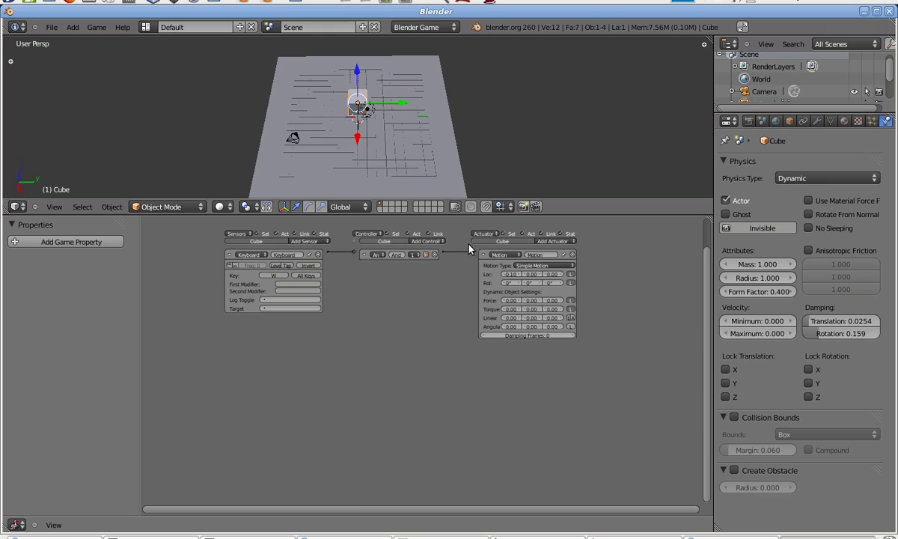
Set the Motion actuator's Z location to 0.10
click(563, 275)
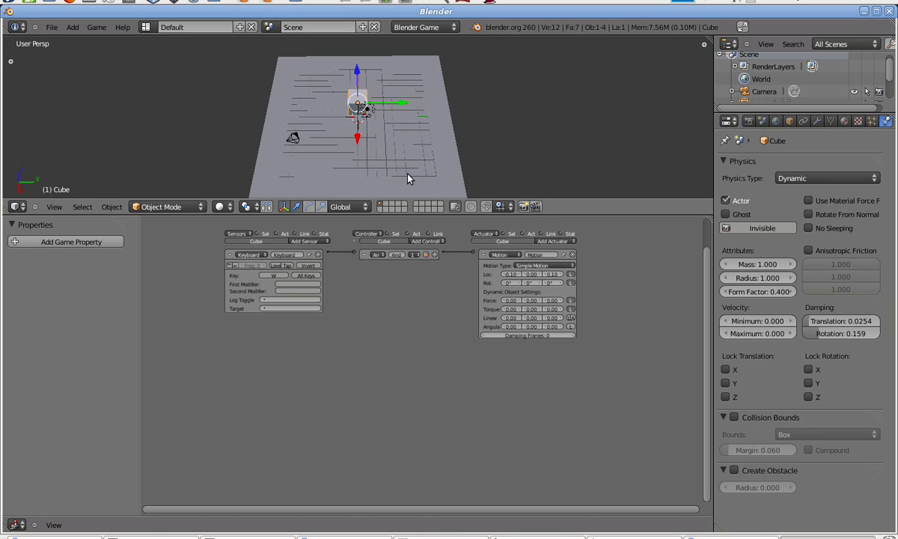
Test the cube's combined X and Z movement with the W key in a game run
click(551, 275)
key(p)
key(w)
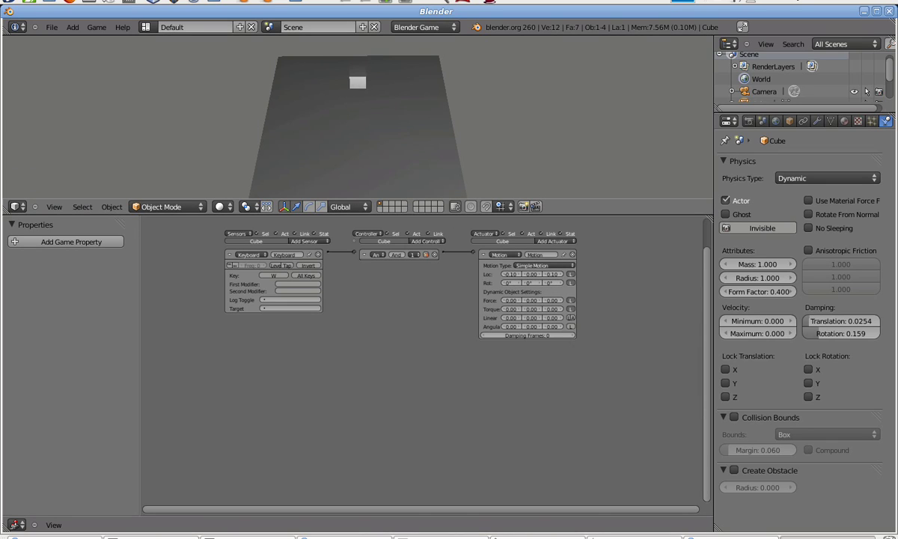
key(Escape)
Try a Y rotation of 1° on the Motion actuator and test it with the W key in a game run
middle_drag(443, 114, 455, 70)
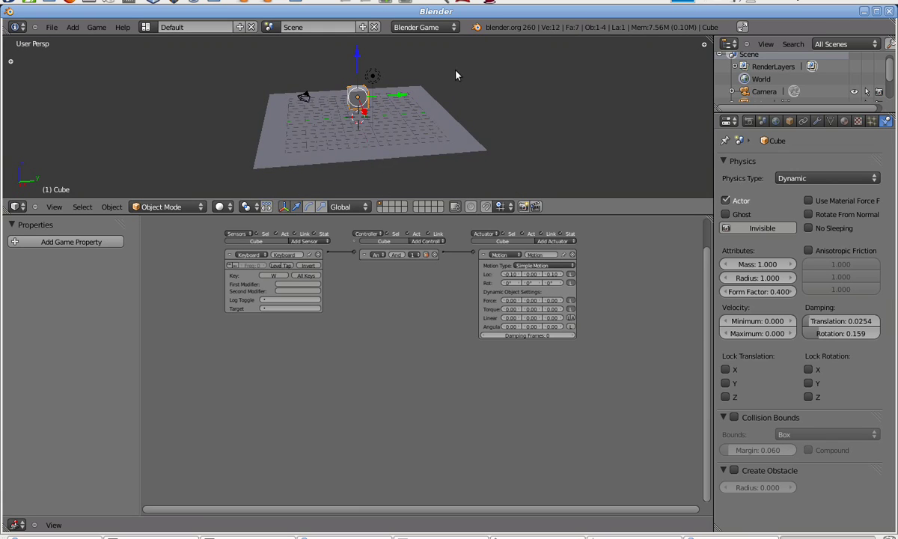
scroll(456, 127, up, 6)
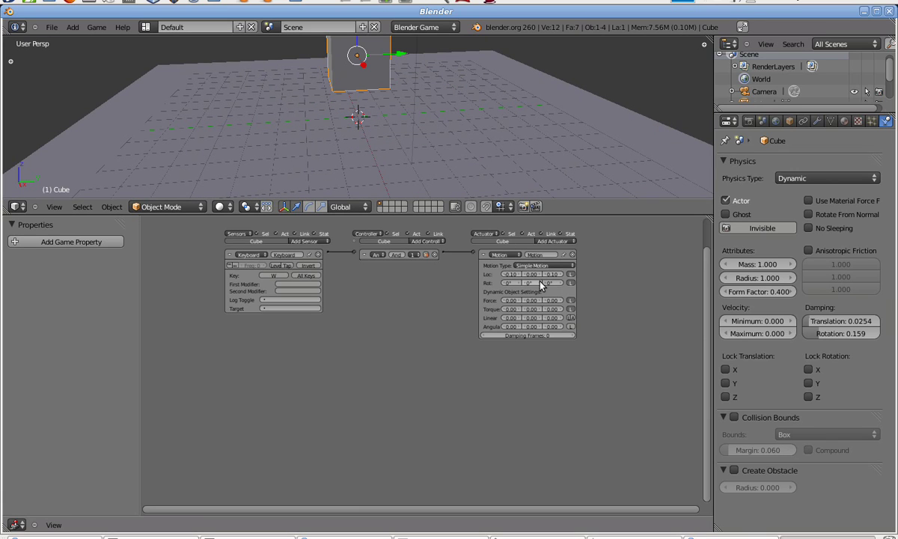
click(541, 282)
key(p)
key(w)
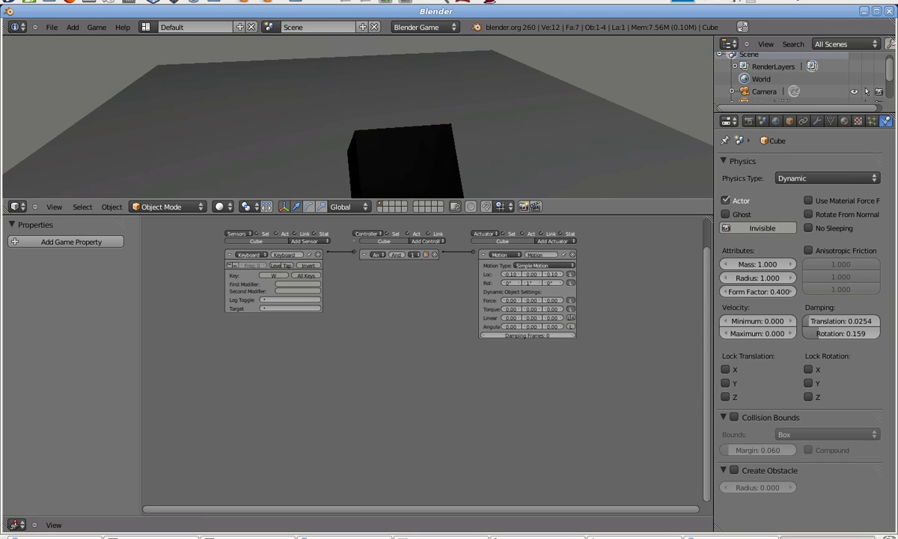
key(Escape)
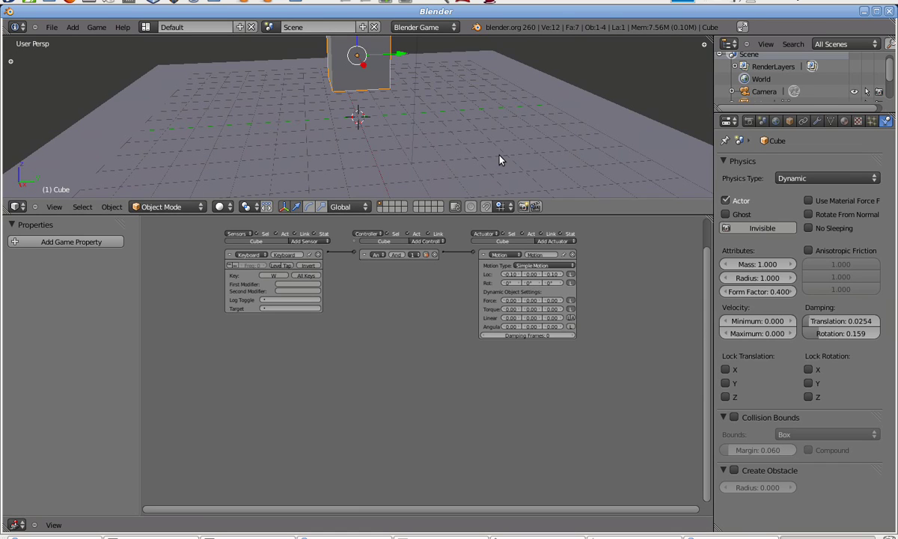
Collapse the existing Keyboard sensor and Motion actuator bricks
middle_drag(500, 156, 457, 193)
click(310, 241)
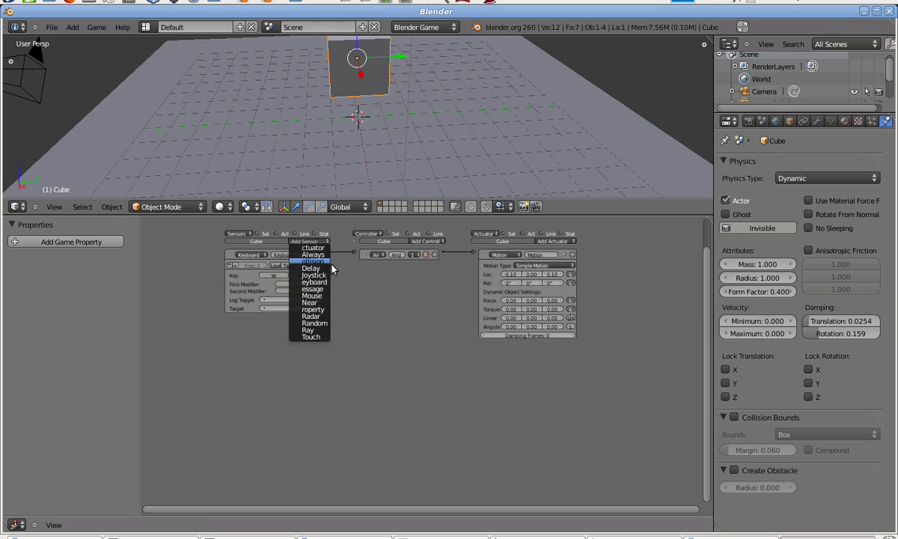
click(230, 254)
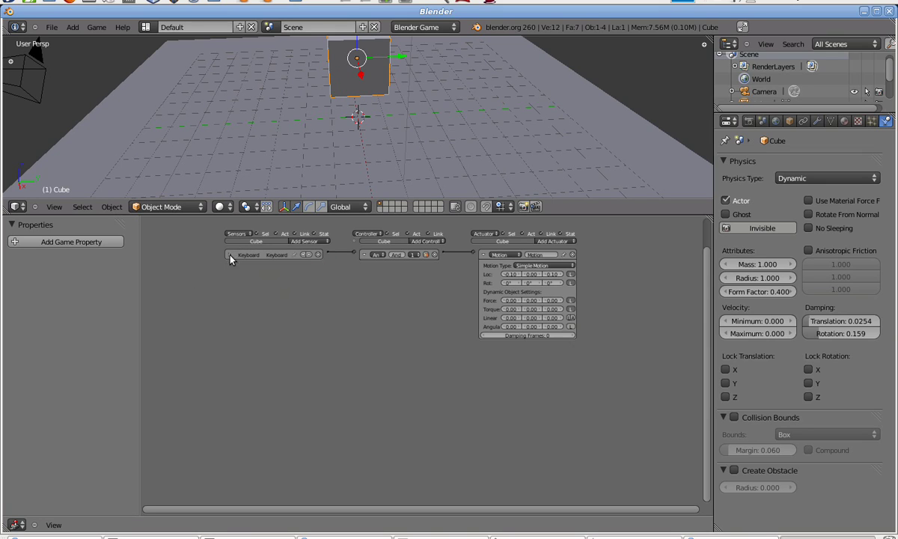
click(482, 254)
Add three more Keyboard sensors to the cube
click(311, 242)
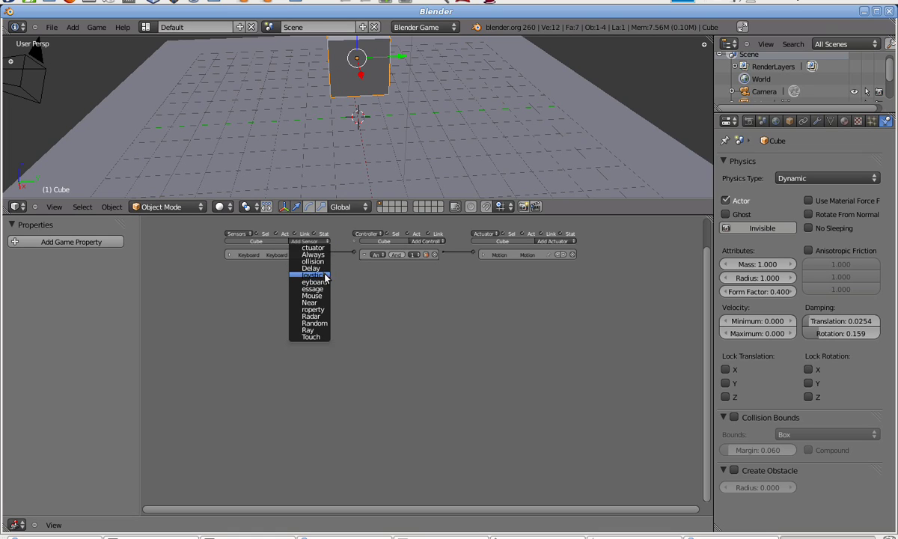
click(324, 282)
click(309, 241)
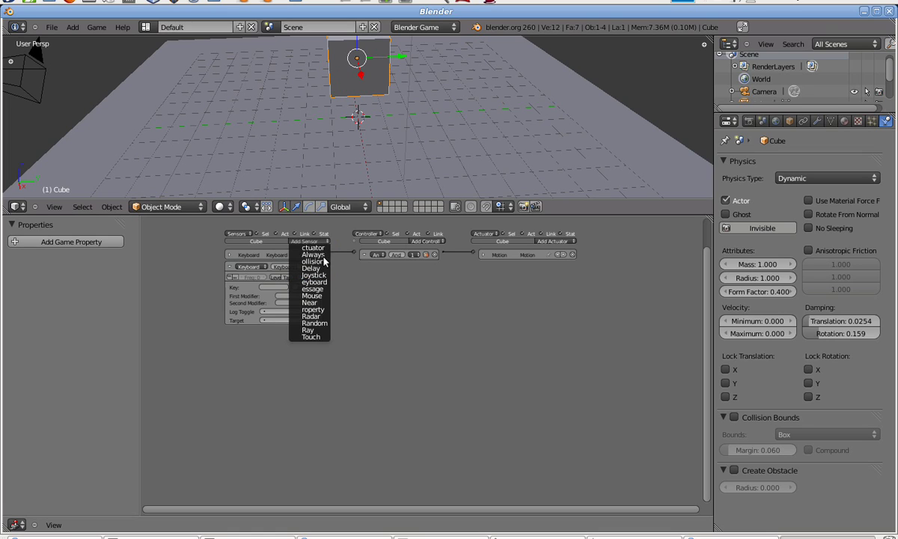
click(326, 282)
click(324, 241)
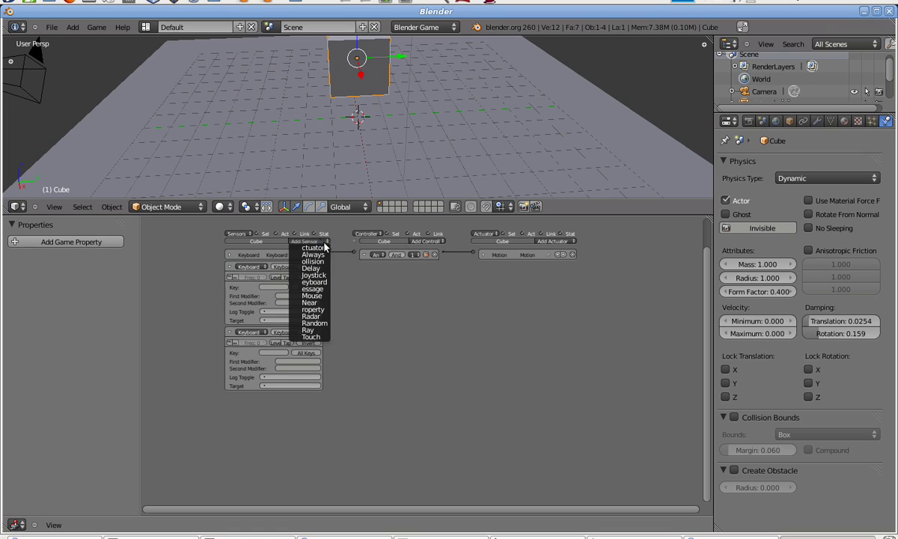
click(321, 282)
Add three more Motion actuators to the cube
click(562, 241)
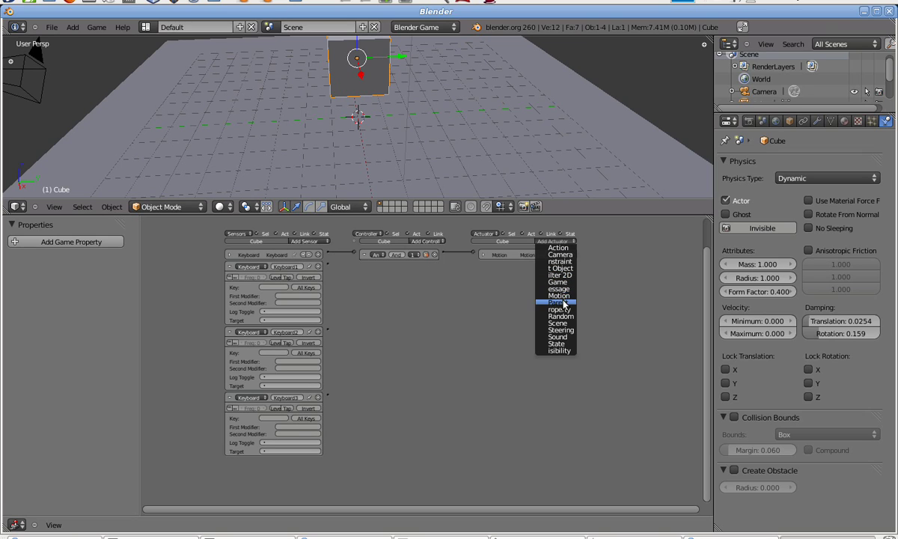
click(564, 296)
click(573, 242)
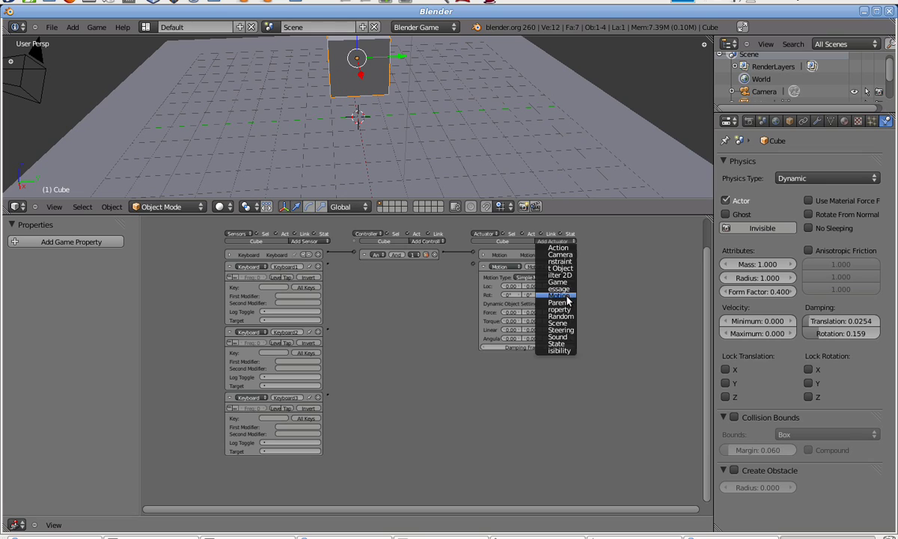
click(537, 297)
click(564, 241)
click(564, 294)
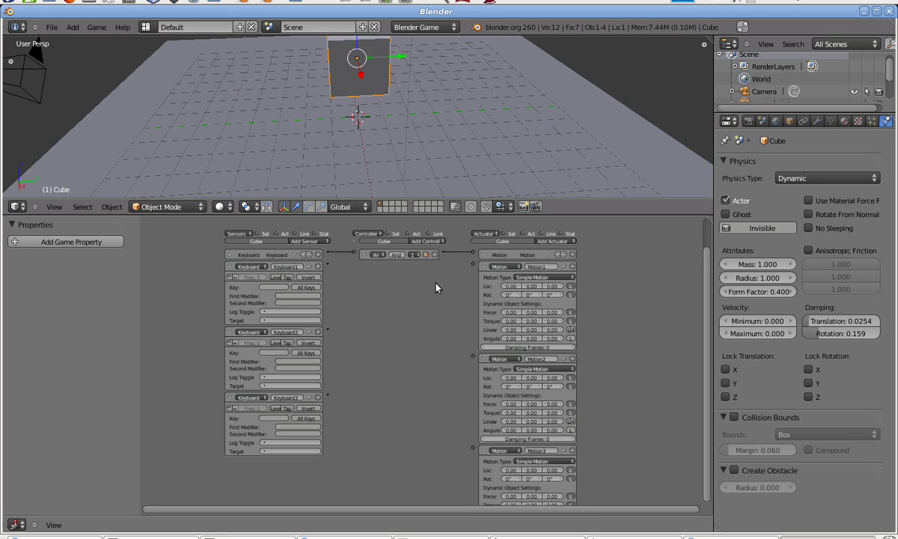
Link the Keyboard1, Keyboard2 and Keyboard3 sensors to the Motion1, Motion2 and Motion3 actuators respectively
drag(328, 266, 473, 266)
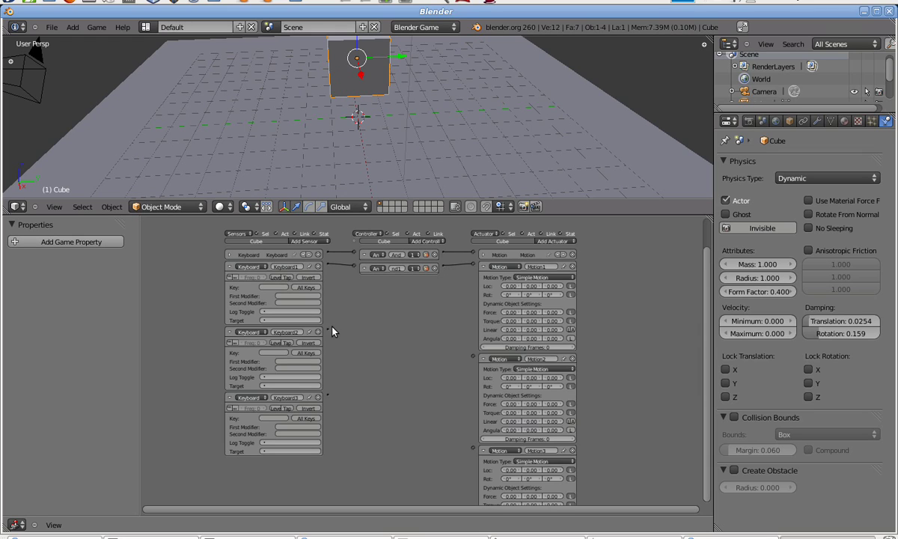
drag(328, 332, 473, 356)
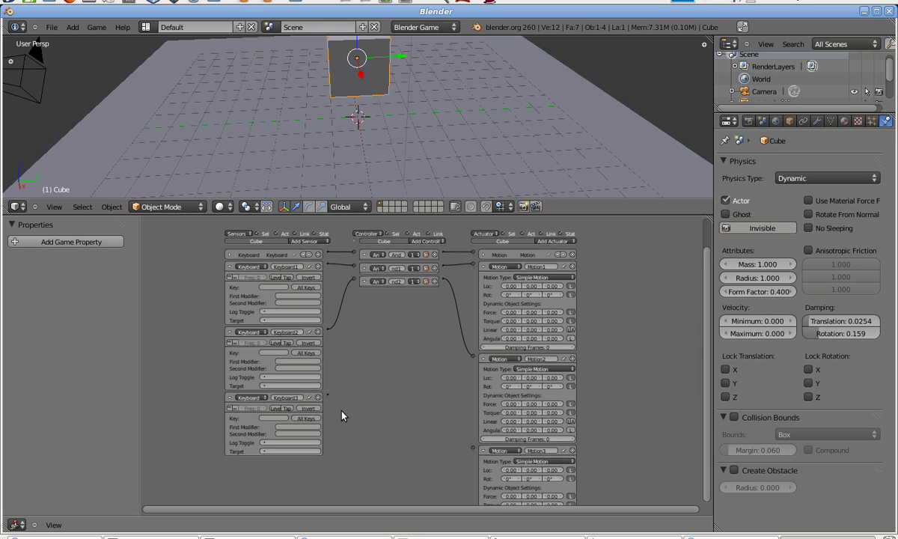
drag(327, 397, 472, 448)
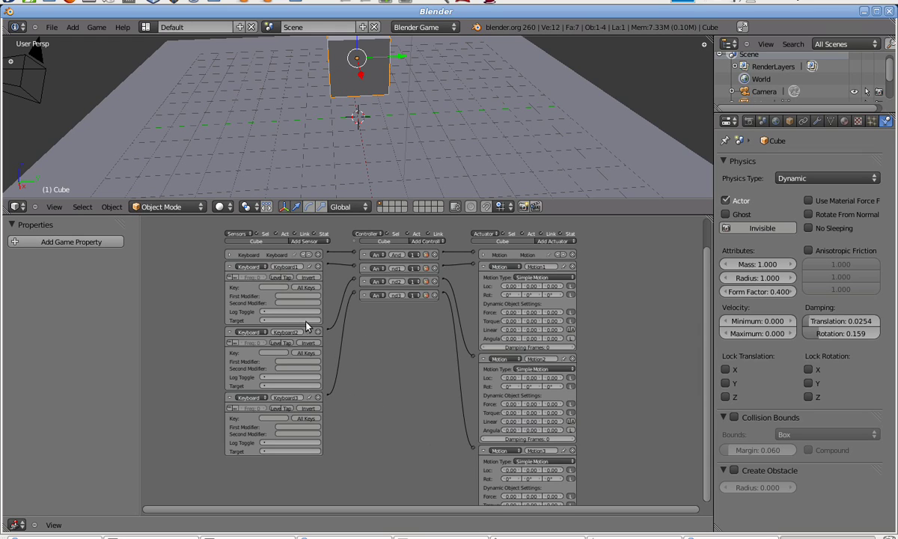
Assign the S, A and D keys to the Keyboard1, Keyboard2 and Keyboard3 sensors
click(276, 352)
key(a)
click(281, 418)
key(d)
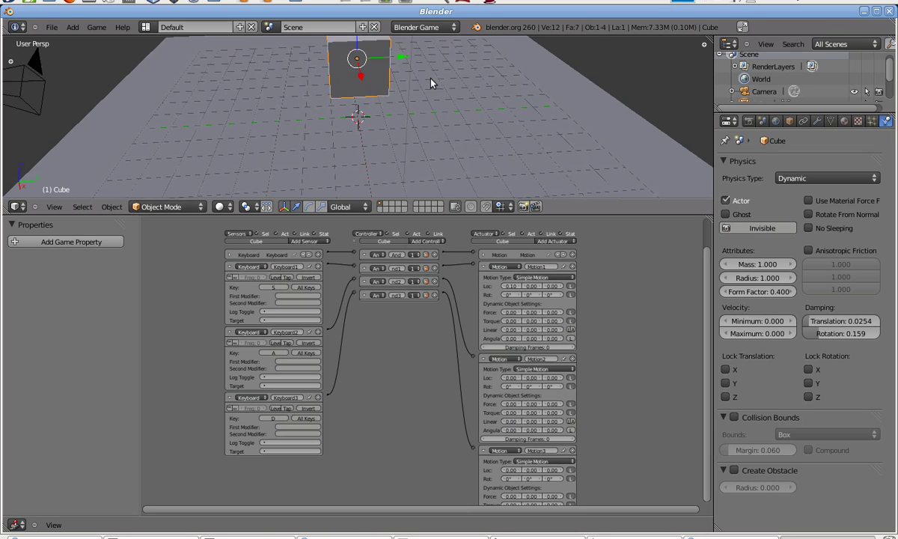
Set the Motion1 actuator's Z location to 0.10 and test the cube's movement in a game run
middle_drag(404, 74, 374, 133)
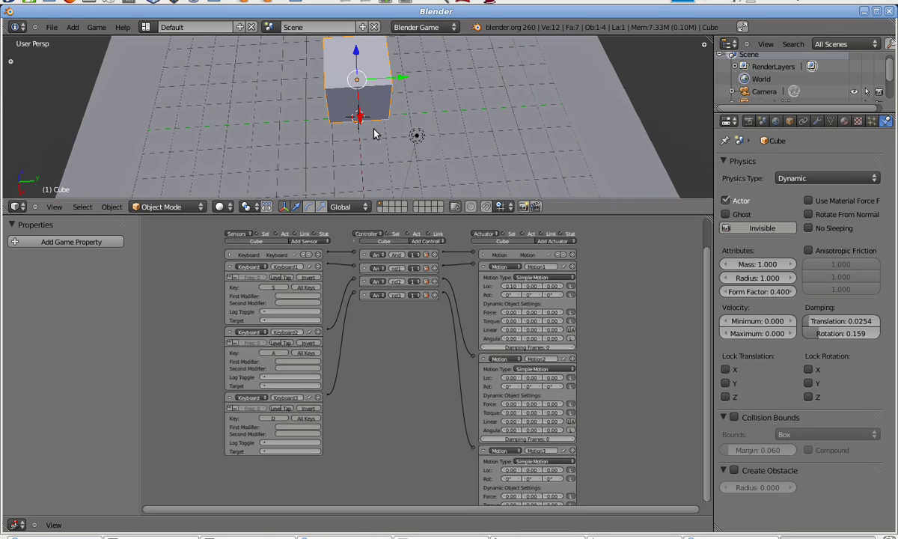
click(563, 291)
key(KP_0)
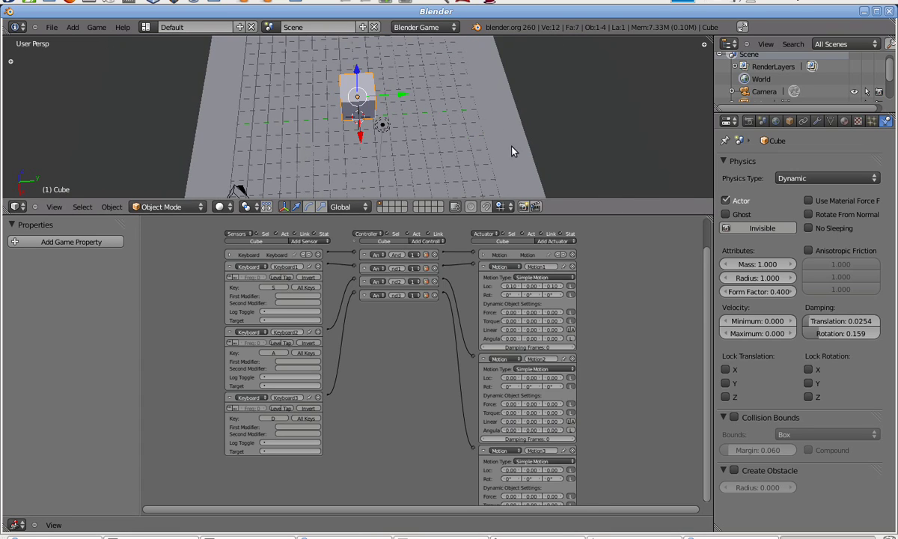
key(p)
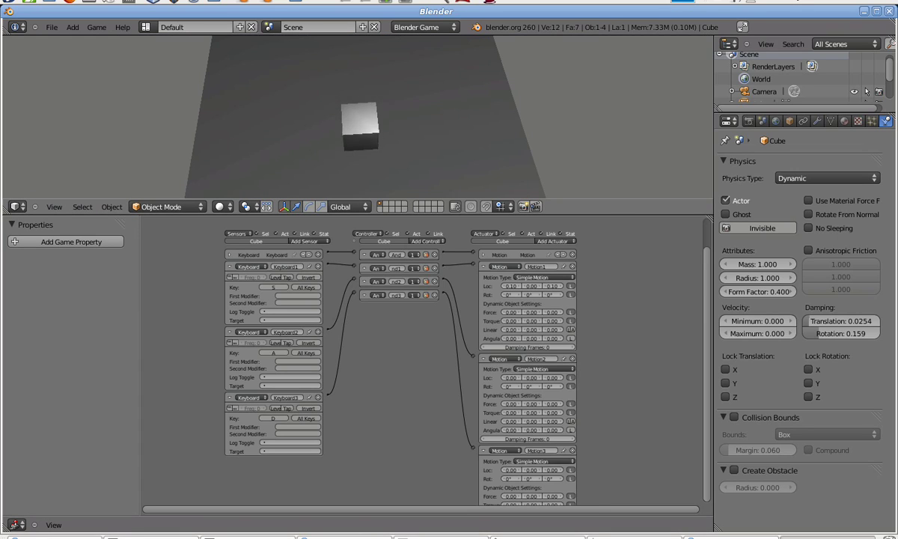
key(Escape)
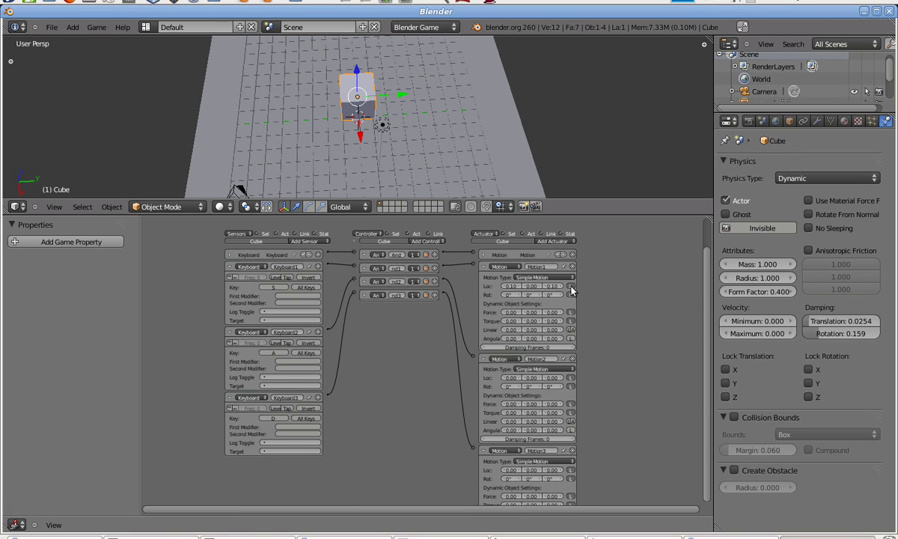
Try an X location of 0.10 on the Motion2 actuator in a game run, then reset it to 0.00
middle_drag(523, 52, 505, 50)
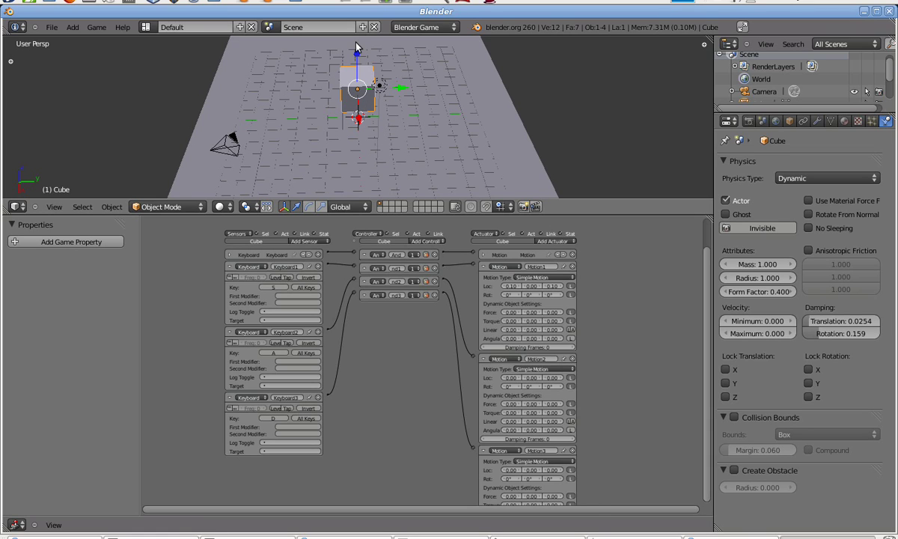
mouse_move(481, 80)
middle_down()
mouse_move(318, 47)
mouse_move(496, 76)
mouse_move(469, 75)
middle_up()
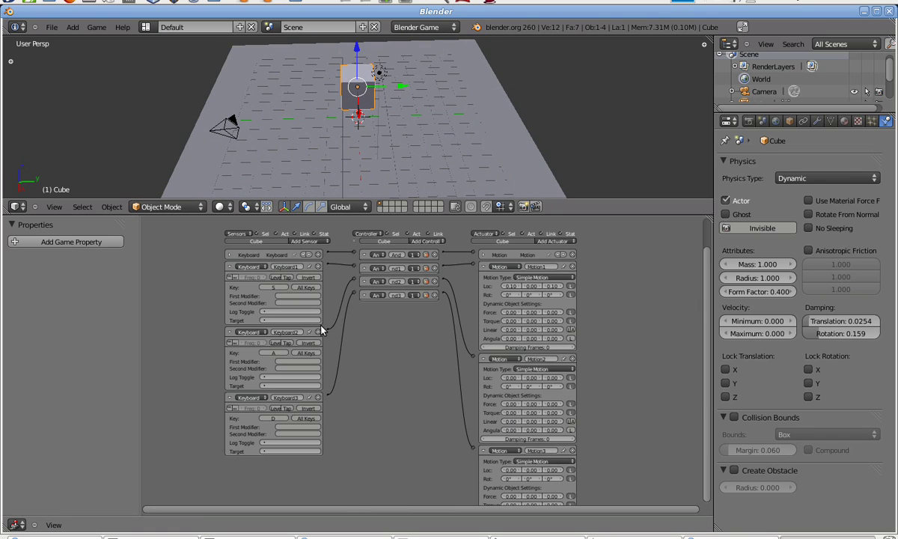
click(520, 378)
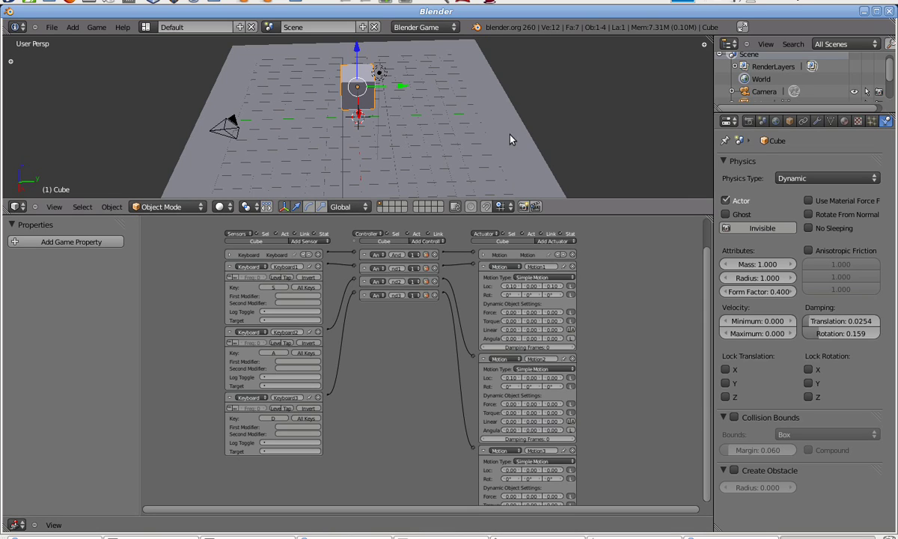
key(p)
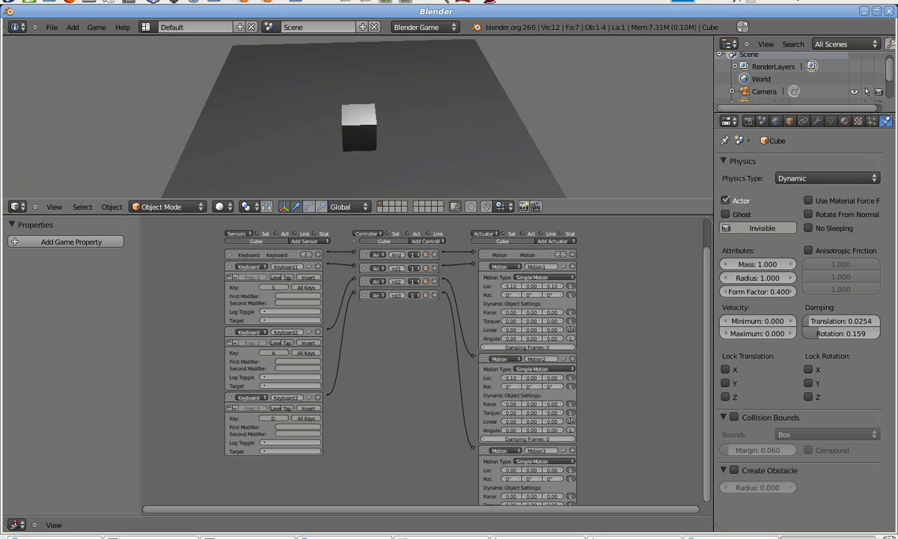
key(Escape)
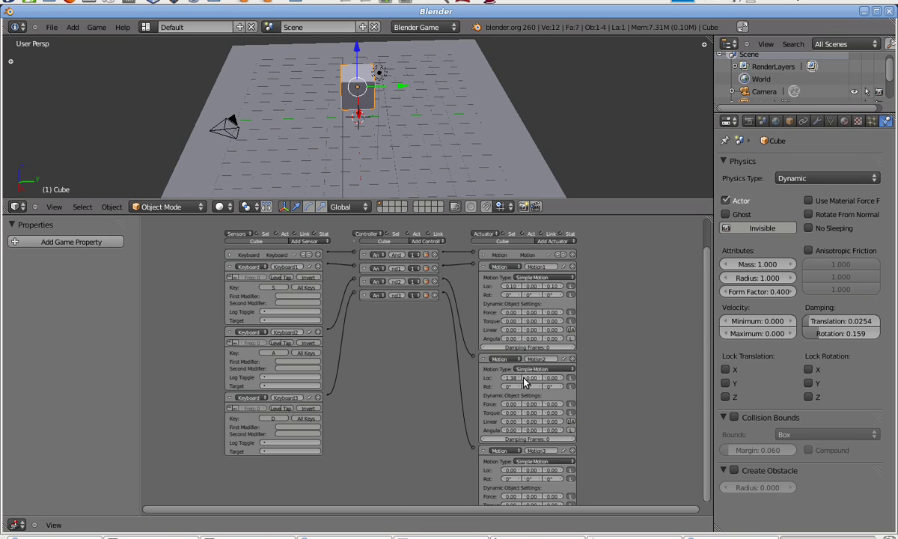
click(514, 378)
click(621, 345)
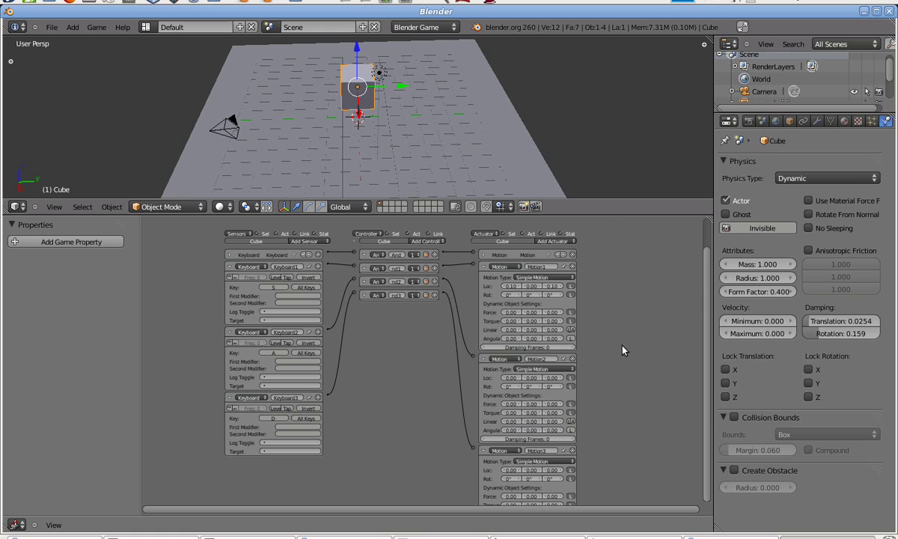
Try a Y location of -0.10 on the Motion2 actuator and test it with the A key in a game run
click(524, 377)
key(p)
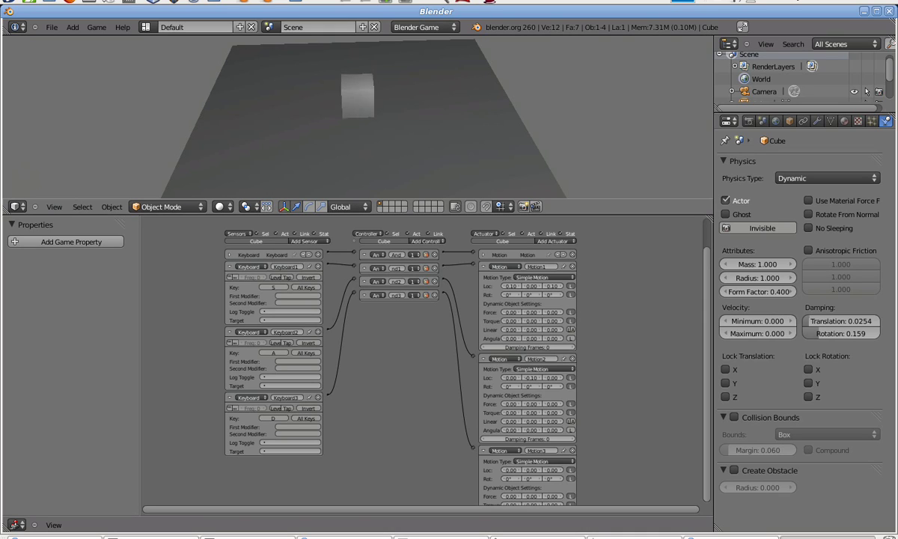
key(a)
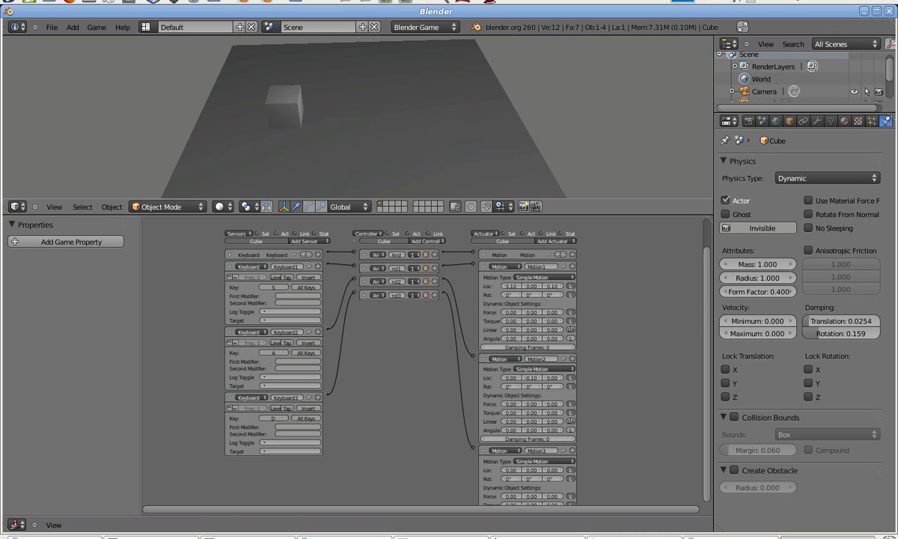
key(Escape)
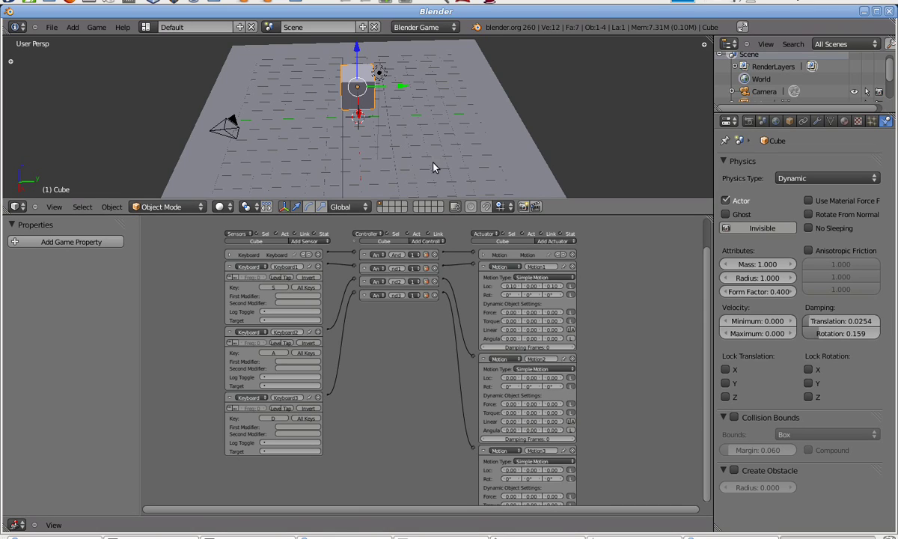
Try a Y rotation of 1° on the Motion2 actuator and test it in a game run
click(525, 387)
key(p)
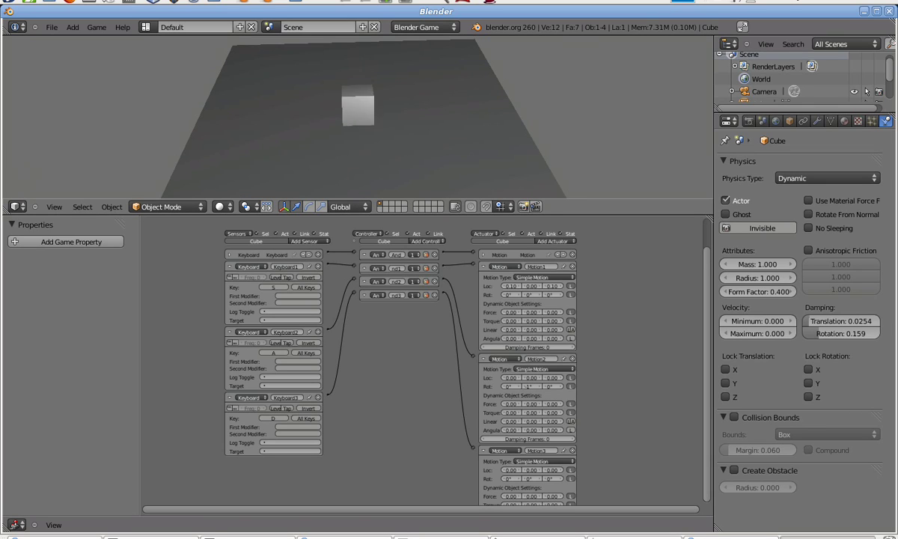
key(Escape)
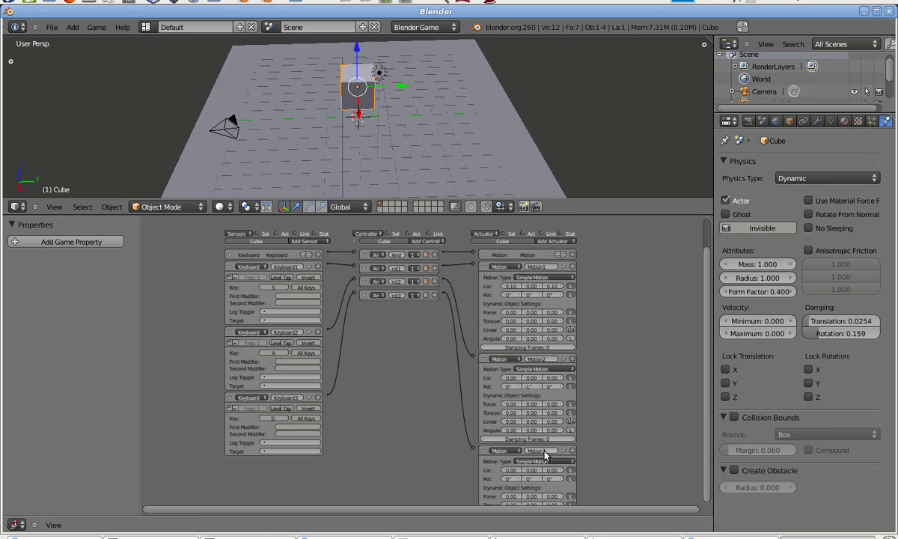
Reset the Motion2 actuator's Y rotation, set its Z rotation to 1°, and test turning and moving the cube with A and W in a game run
click(527, 387)
click(636, 393)
click(561, 386)
key(p)
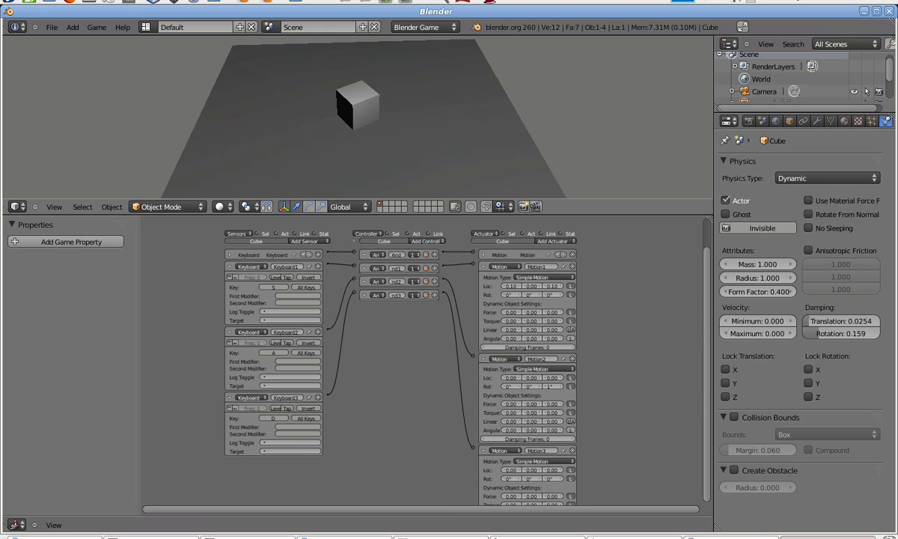
key(w)
key(a)
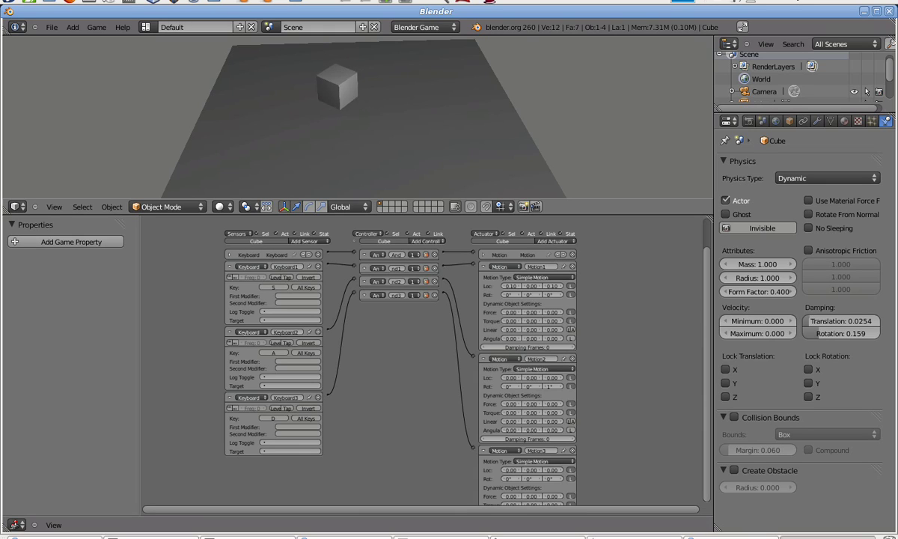
key(w)
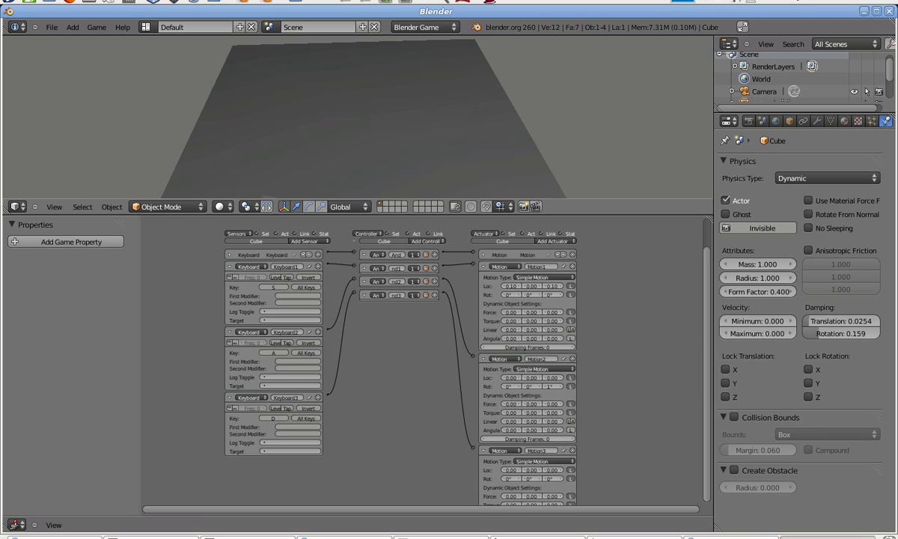
End the running game and set the Motion3 actuator's Z rotation to -1°
key(Escape)
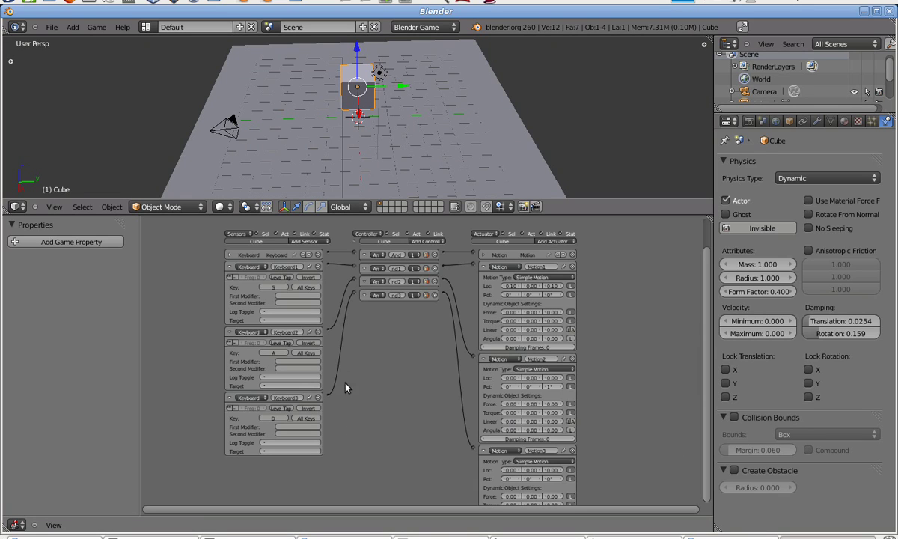
click(545, 479)
scroll(611, 254, up, 4)
scroll(611, 254, down, 4)
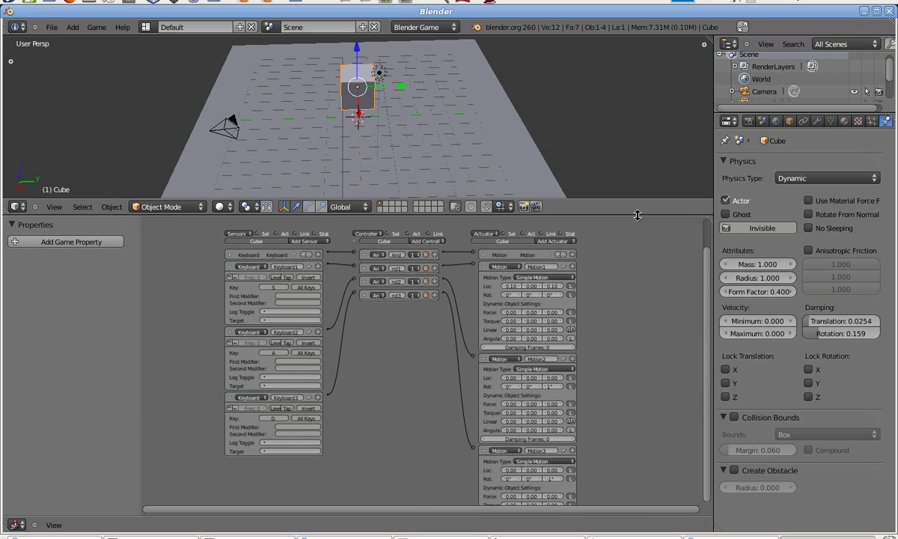
Enlarge the 3D view over the logic editor and test the cube's movement and turning in a game run
drag(638, 215, 628, 515)
key(p)
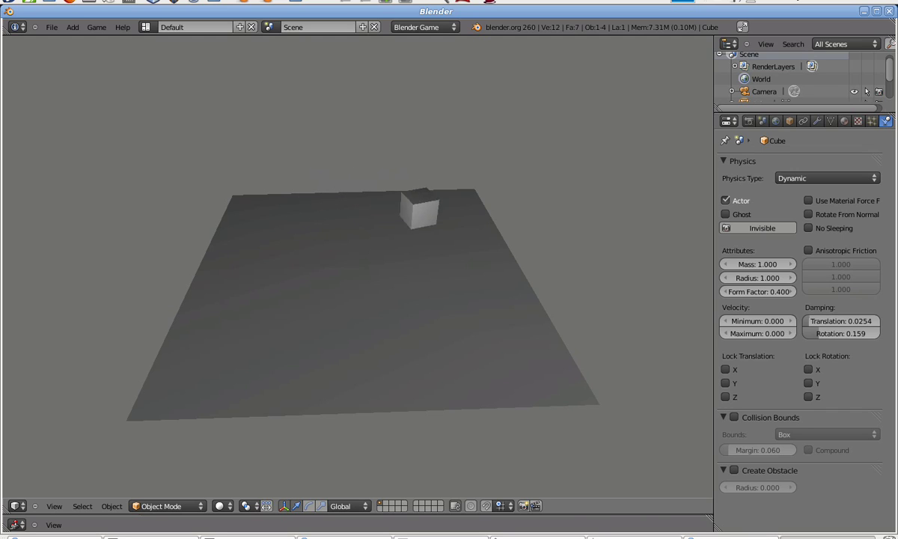
key(Escape)
Change the diffuse colour of the cube's material to cyan
click(844, 120)
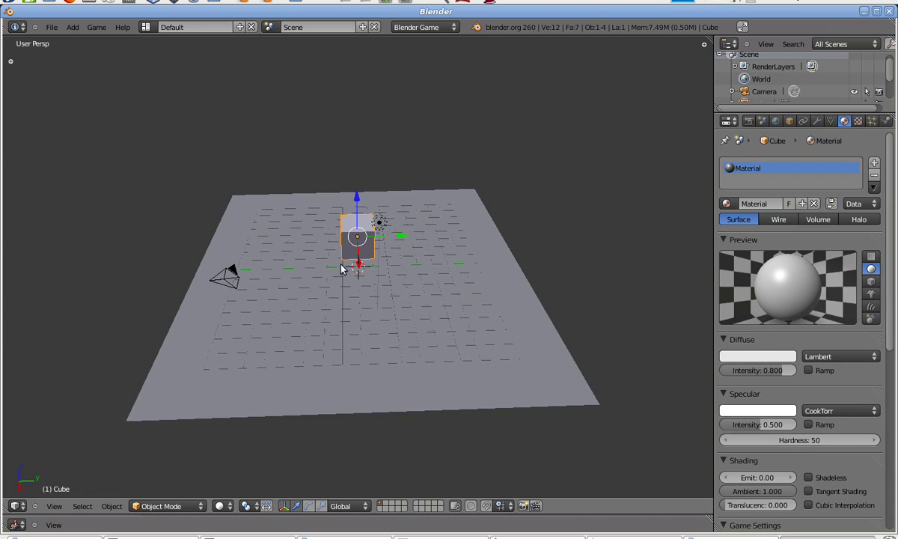
click(746, 357)
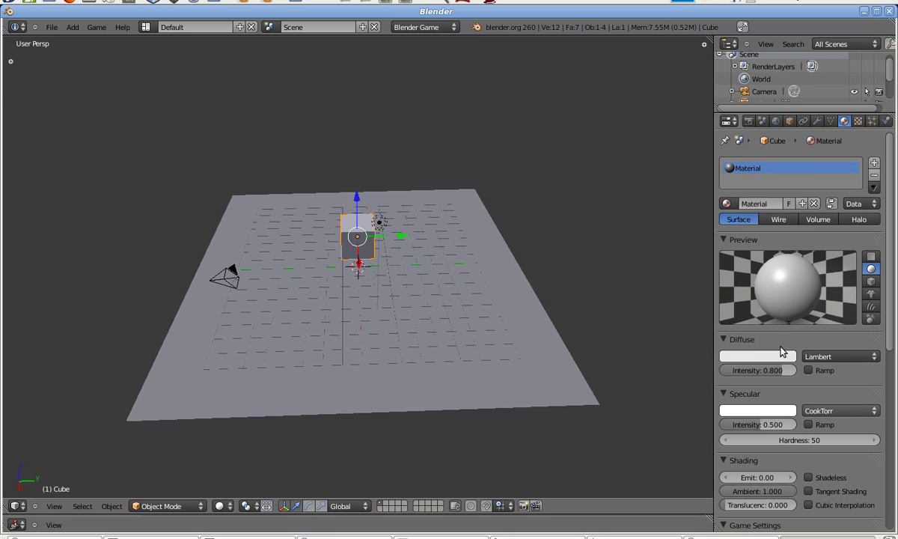
click(724, 356)
drag(733, 239, 700, 217)
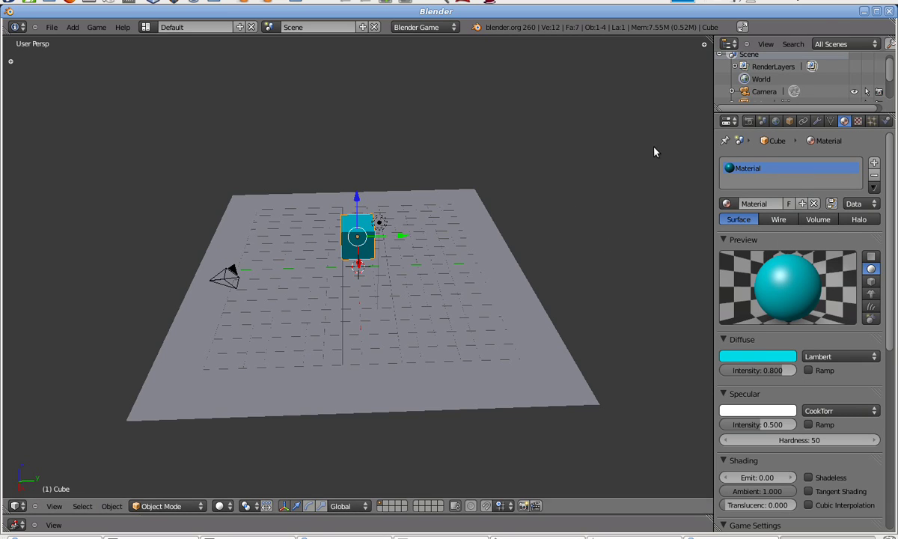
middle_drag(483, 156, 523, 169)
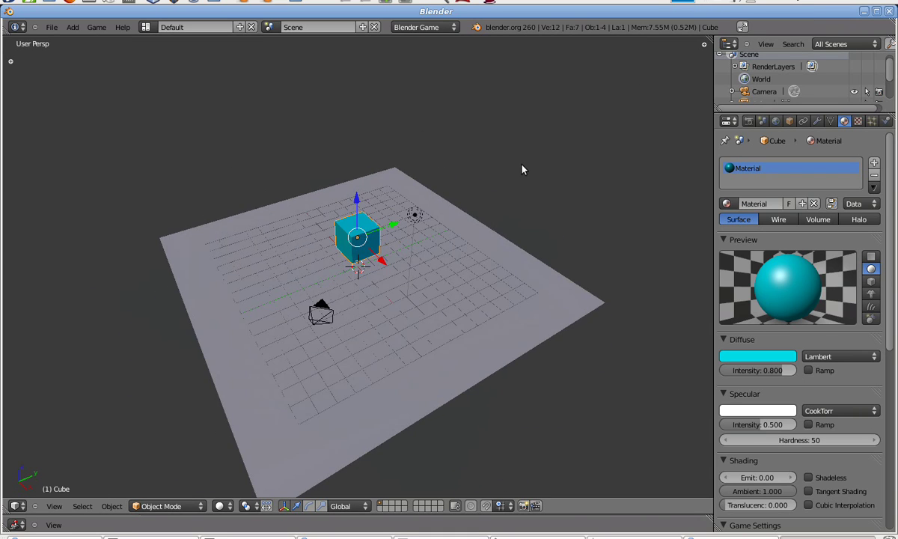